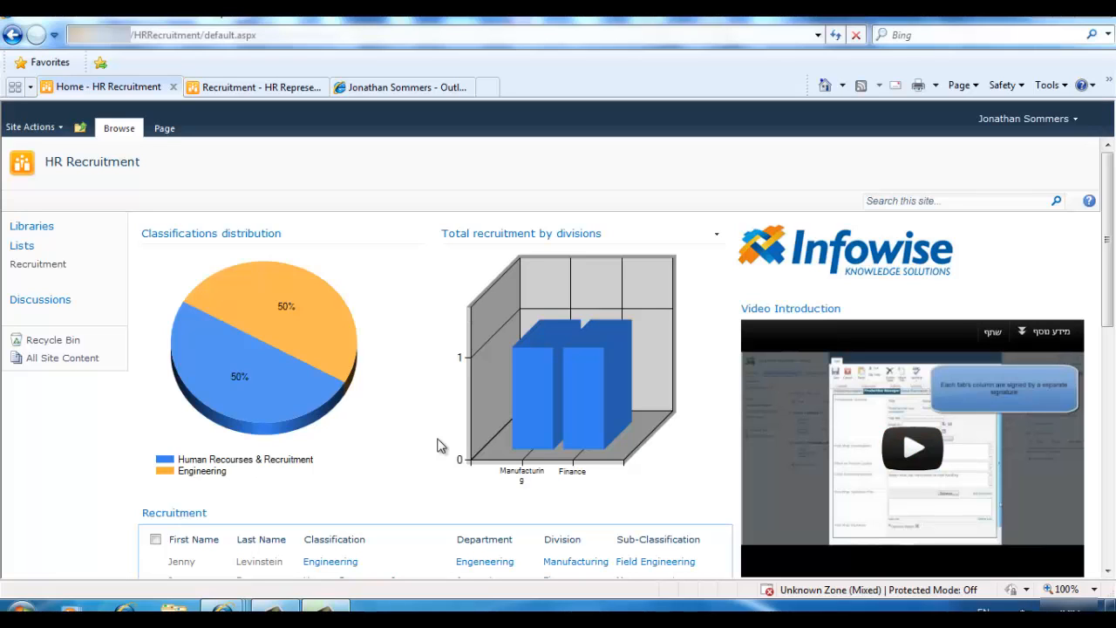
Show the Recruitment list's HR Representative view, with both candidates approved at every stage
{"action": "left_click", "coordinate": [210, 87]}
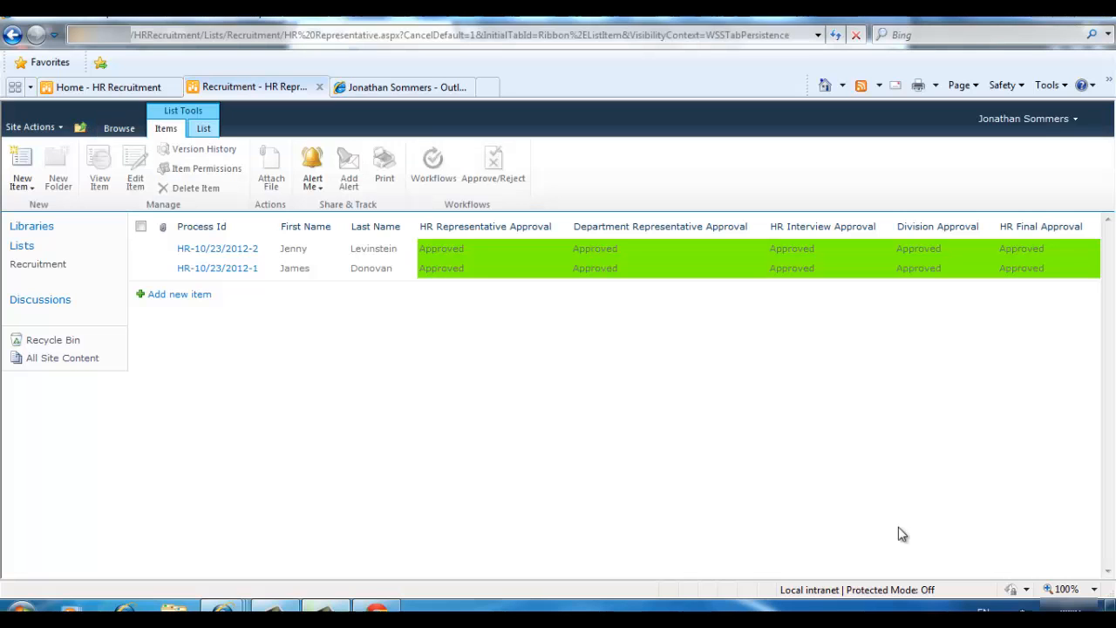
Forward the Job Application email with CV.docx to HR Recruitment, then return to SharePoint
{"action": "left_click", "coordinate": [393, 88]}
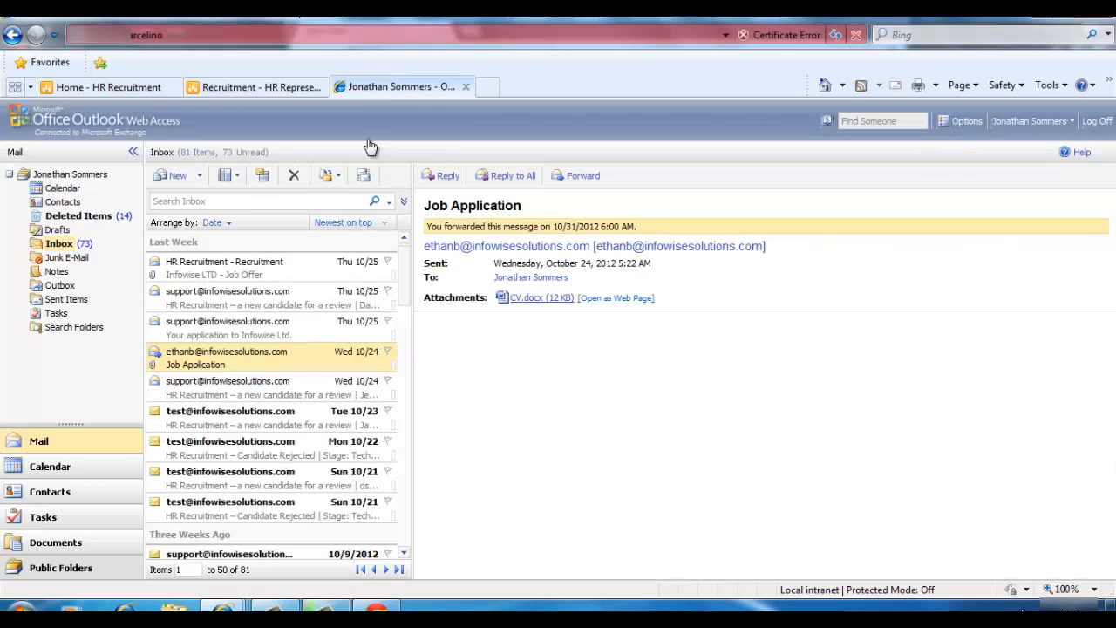
{"action": "left_click", "coordinate": [579, 177]}
{"action": "type", "text": "hr"}
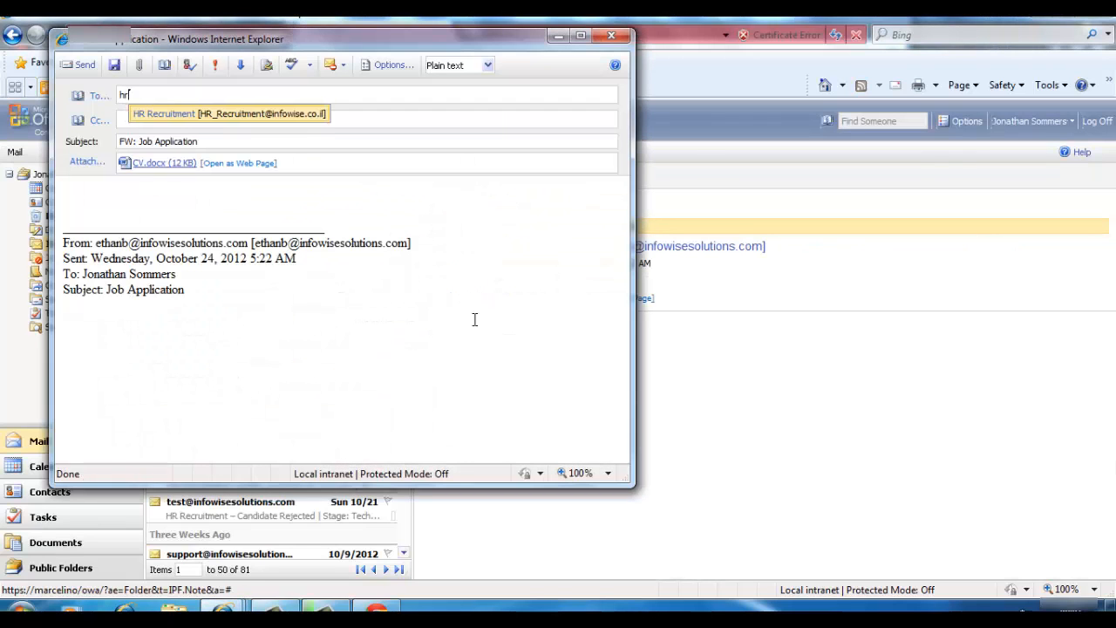
{"action": "key", "text": "Return"}
{"action": "left_click", "coordinate": [82, 66]}
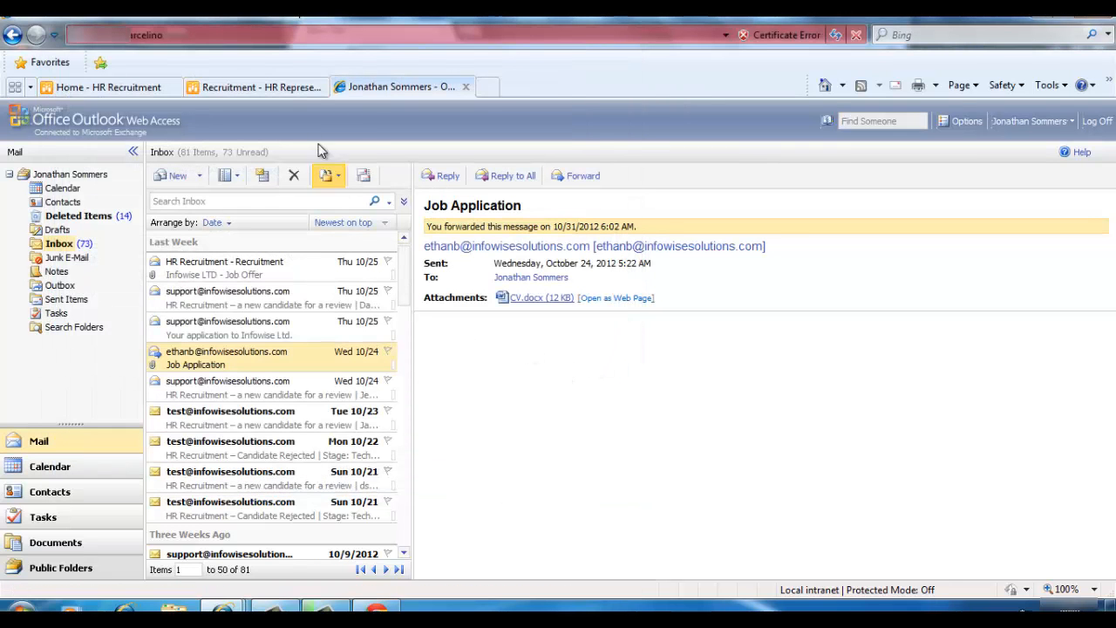
{"action": "left_click", "coordinate": [253, 86]}
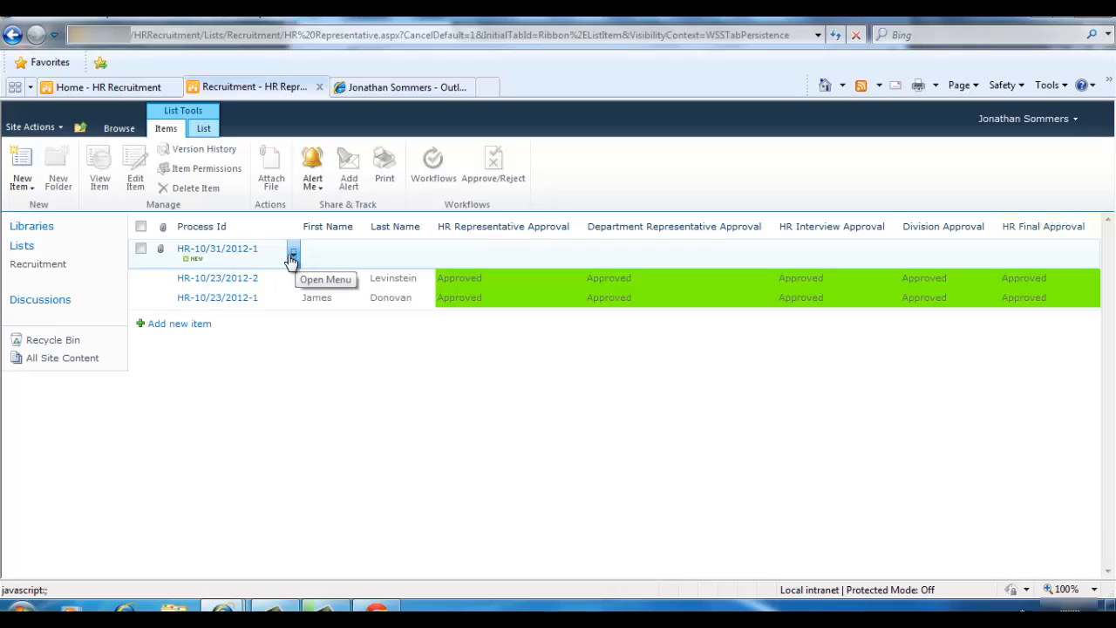
Delete the email-created item HR-10/31/2012-1, sending it to the Recycle Bin
{"action": "left_click", "coordinate": [293, 257]}
{"action": "left_click", "coordinate": [256, 296]}
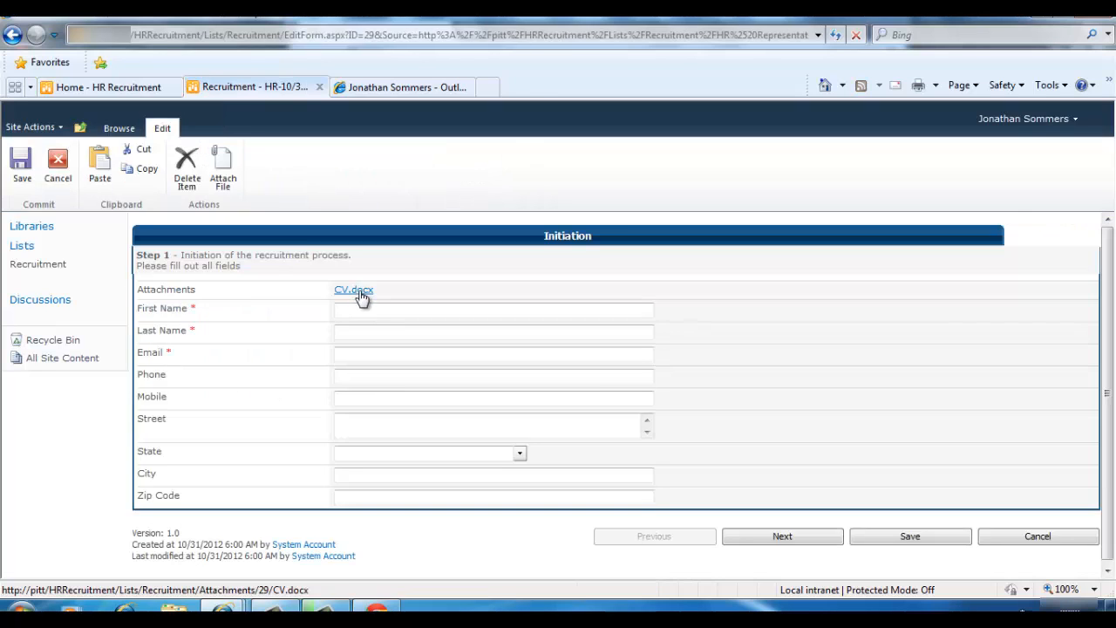
{"action": "left_click", "coordinate": [355, 395]}
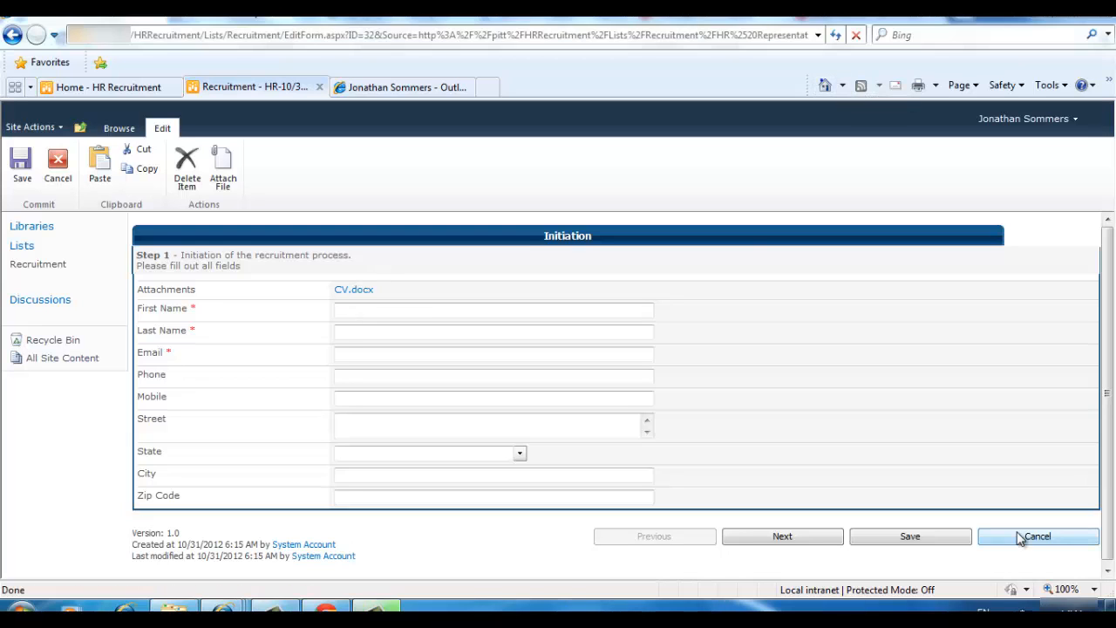
{"action": "left_click", "coordinate": [1020, 537]}
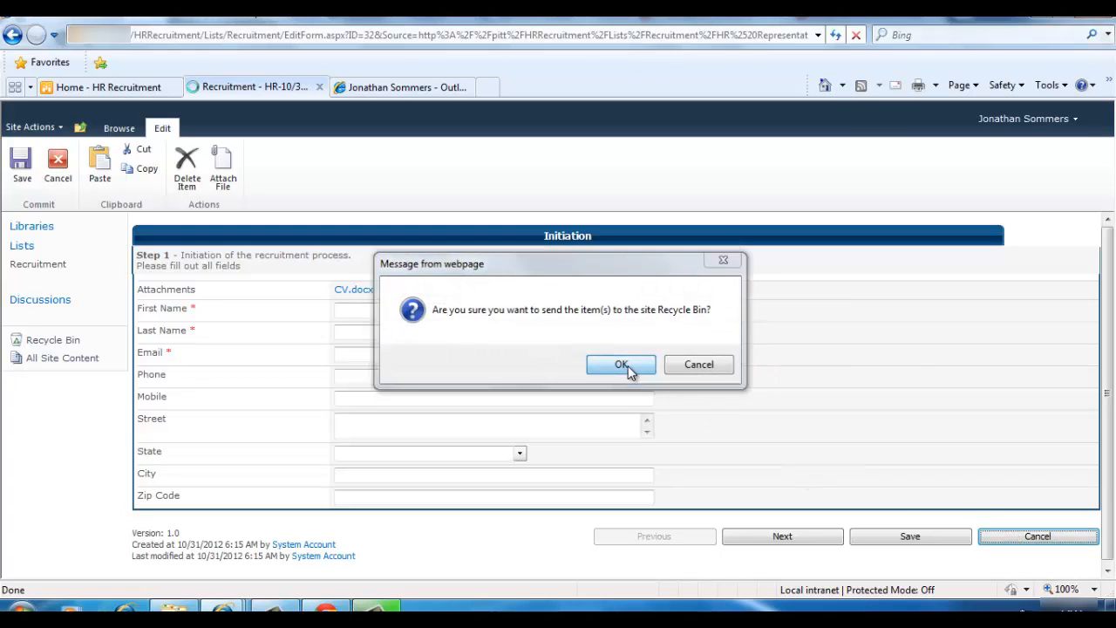
{"action": "left_click", "coordinate": [628, 366]}
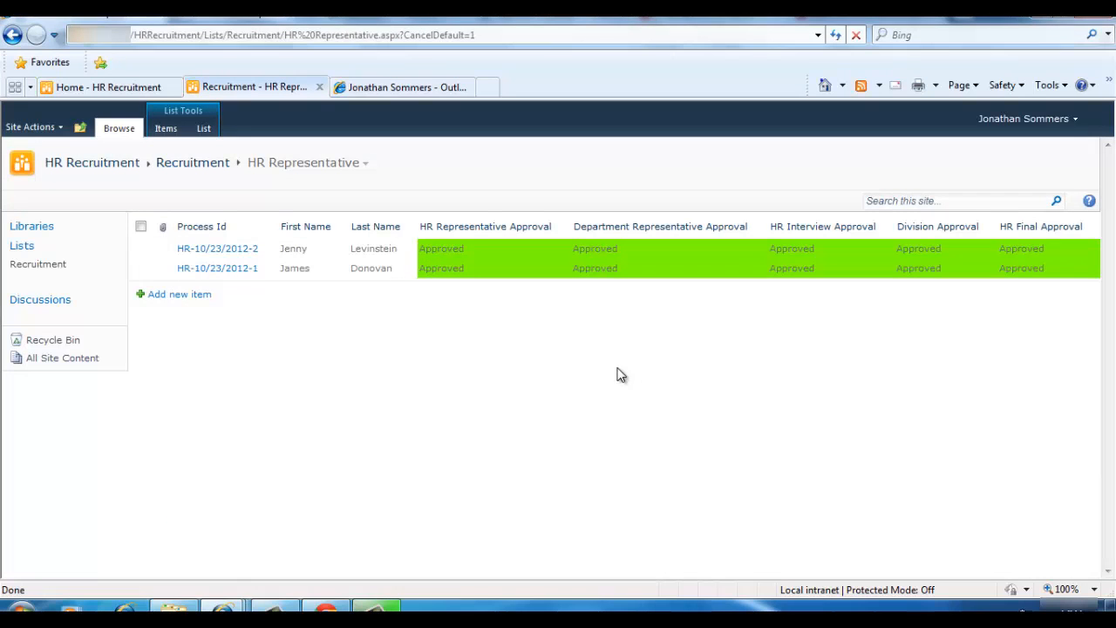
Create a new Recruitment item and attach CV.docx from the Desktop
{"action": "left_click", "coordinate": [194, 294]}
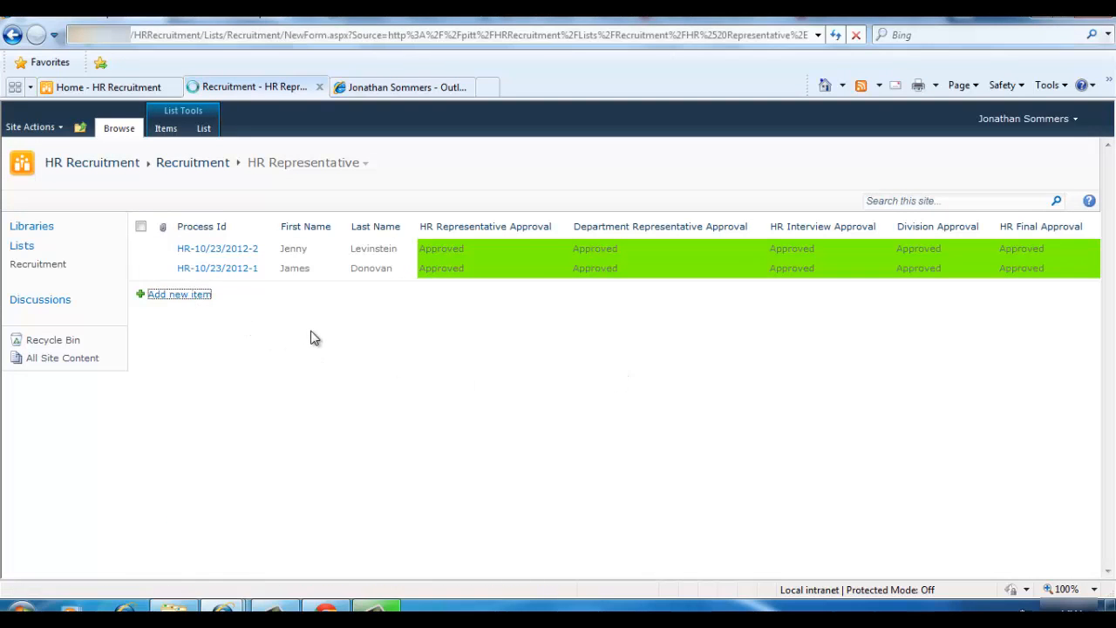
{"action": "left_click", "coordinate": [197, 177]}
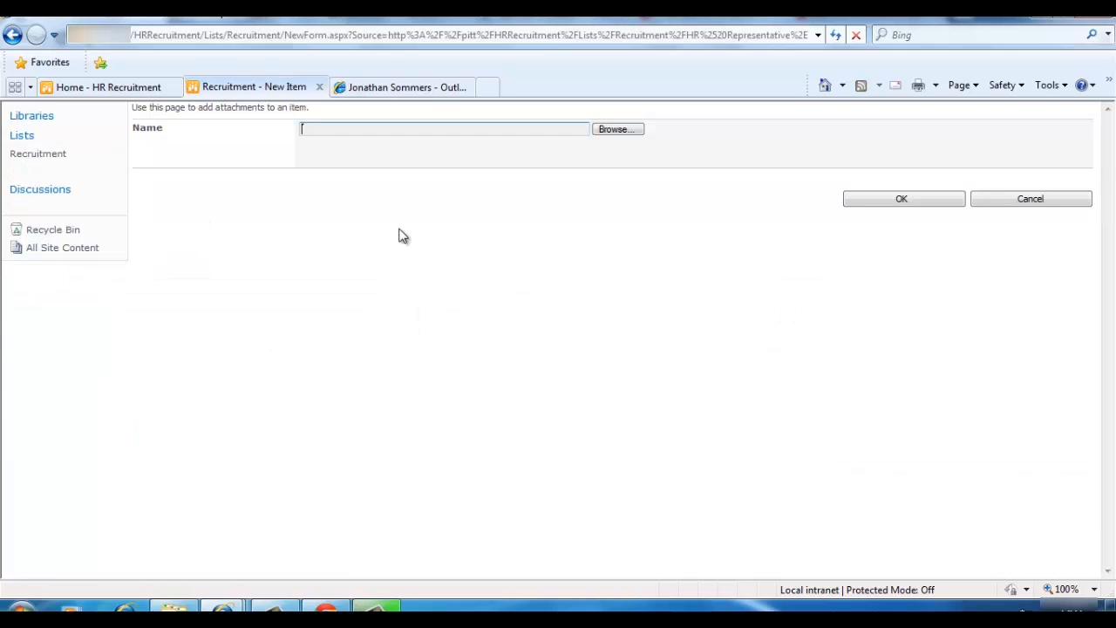
{"action": "left_click", "coordinate": [619, 131]}
{"action": "left_click", "coordinate": [113, 135]}
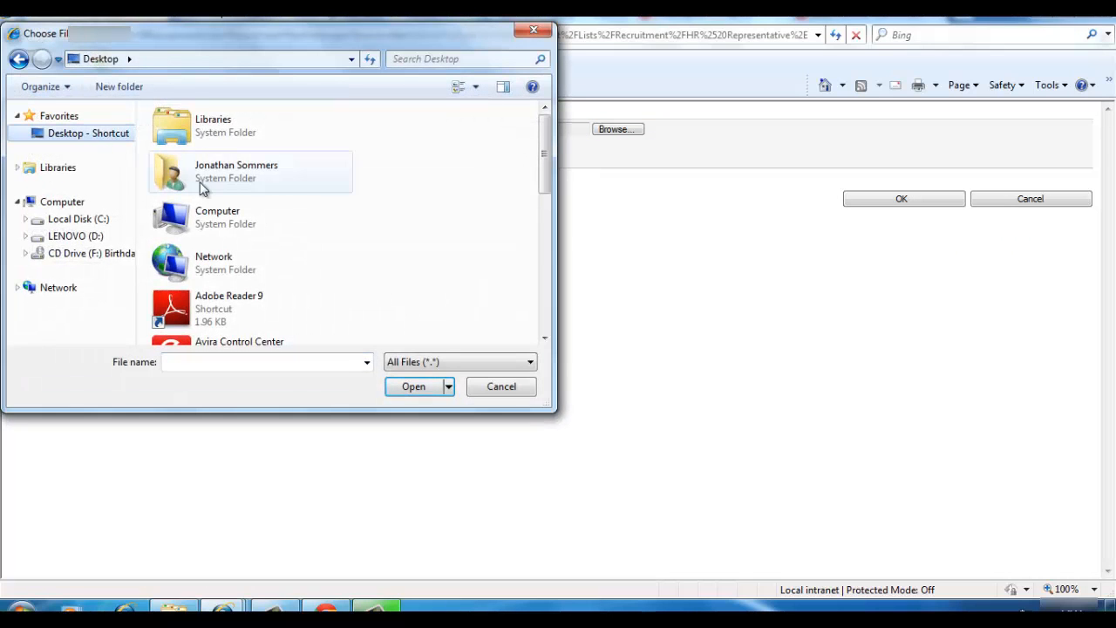
{"action": "left_click_drag", "start_coordinate": [535, 154], "coordinate": [540, 288]}
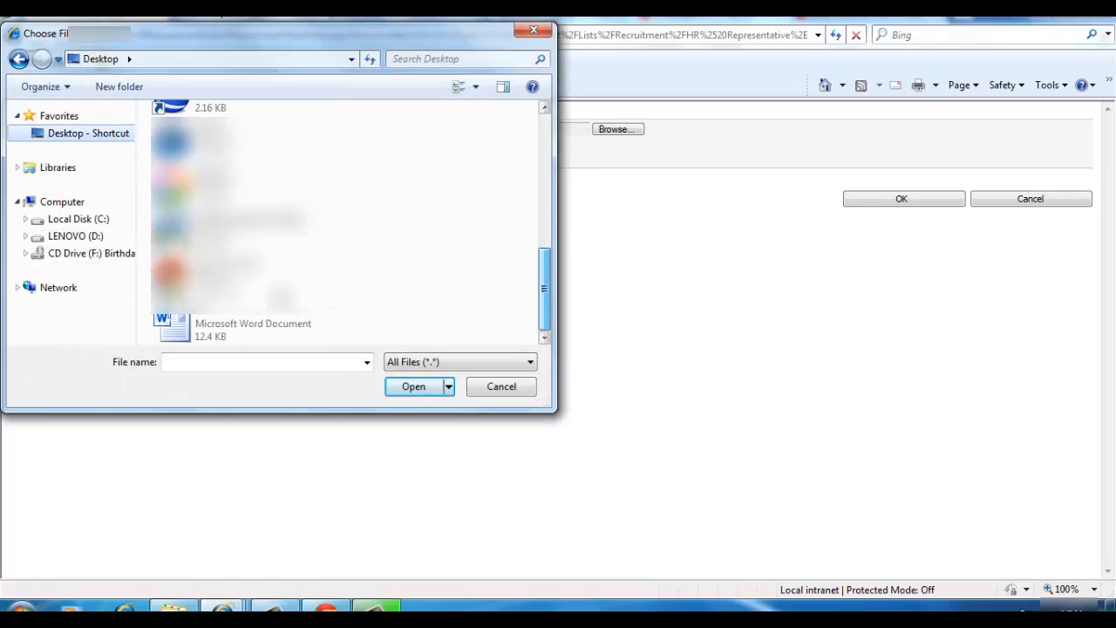
{"action": "double_click", "coordinate": [219, 324]}
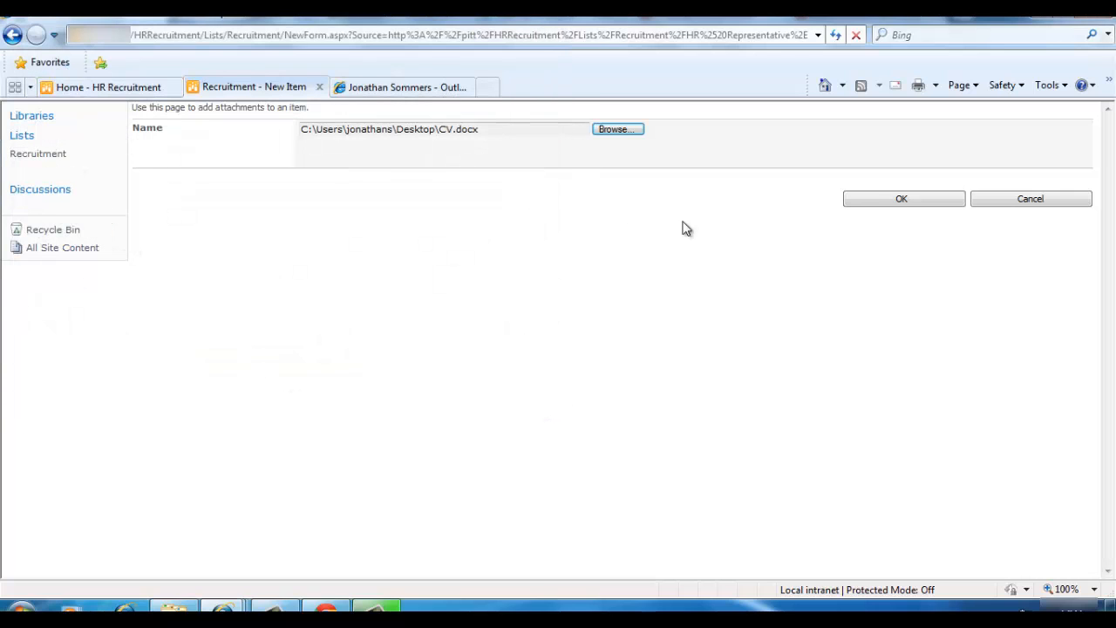
{"action": "left_click", "coordinate": [863, 203]}
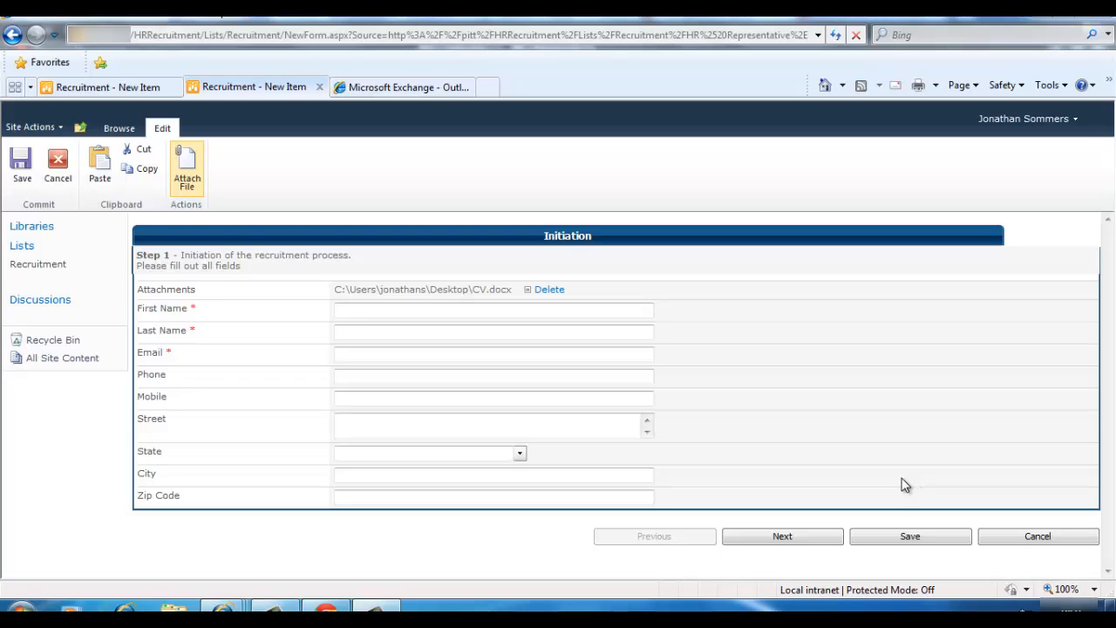
Enter the candidate's first name, last name, e-mail address, phone and mobile numbers
{"action": "left_click", "coordinate": [463, 311]}
{"action": "key", "text": "Tab"}
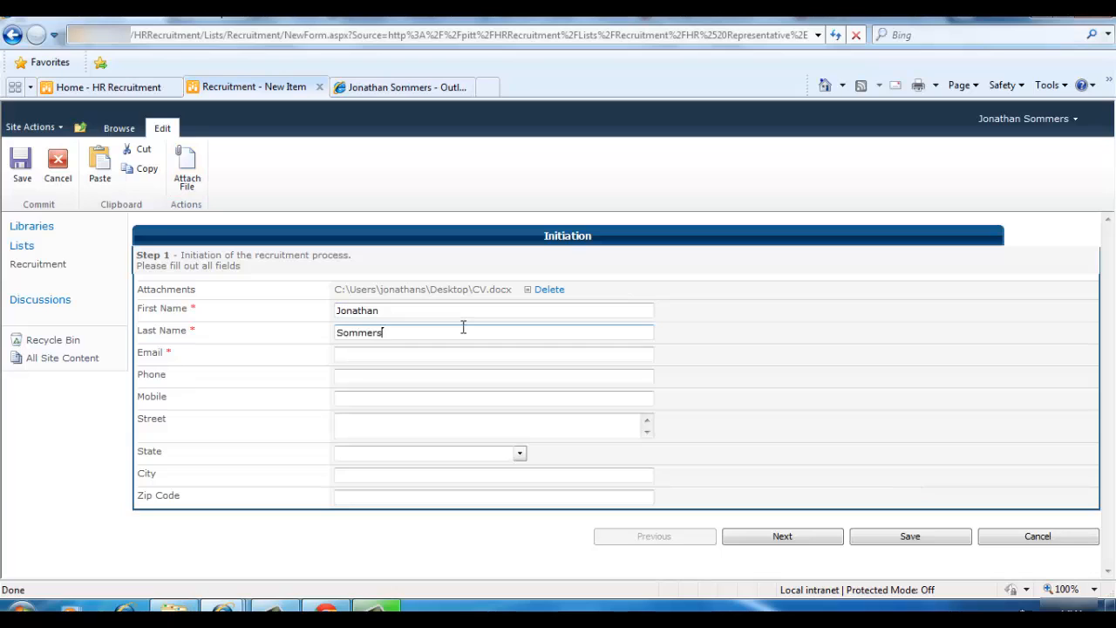
{"action": "key", "text": "Tab"}
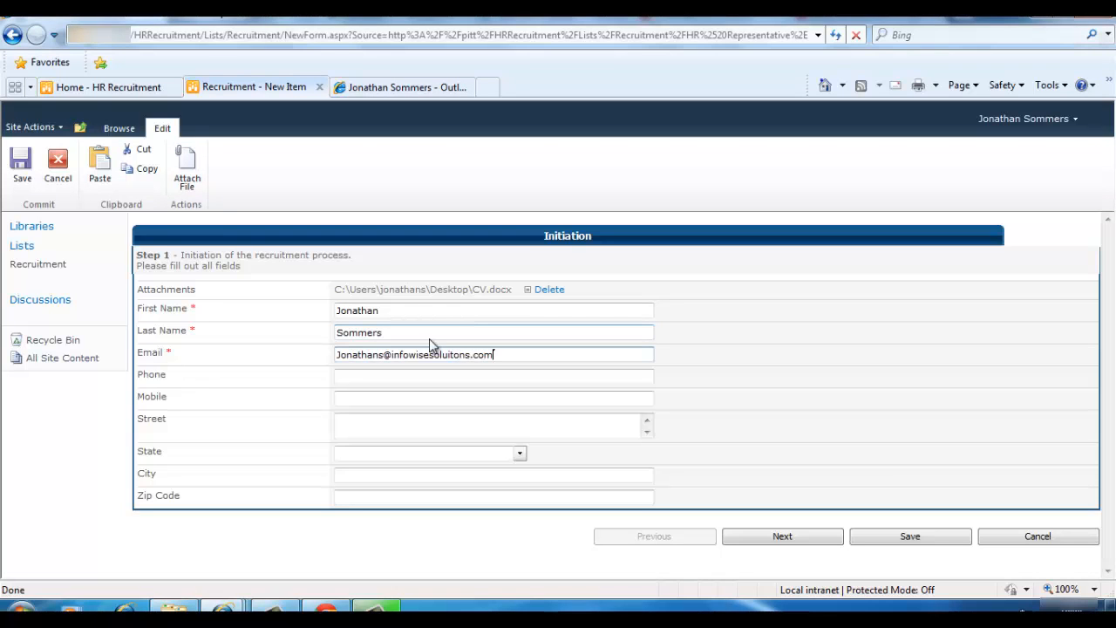
{"action": "key", "text": "Tab"}
{"action": "type", "text": "555-5555-555"}
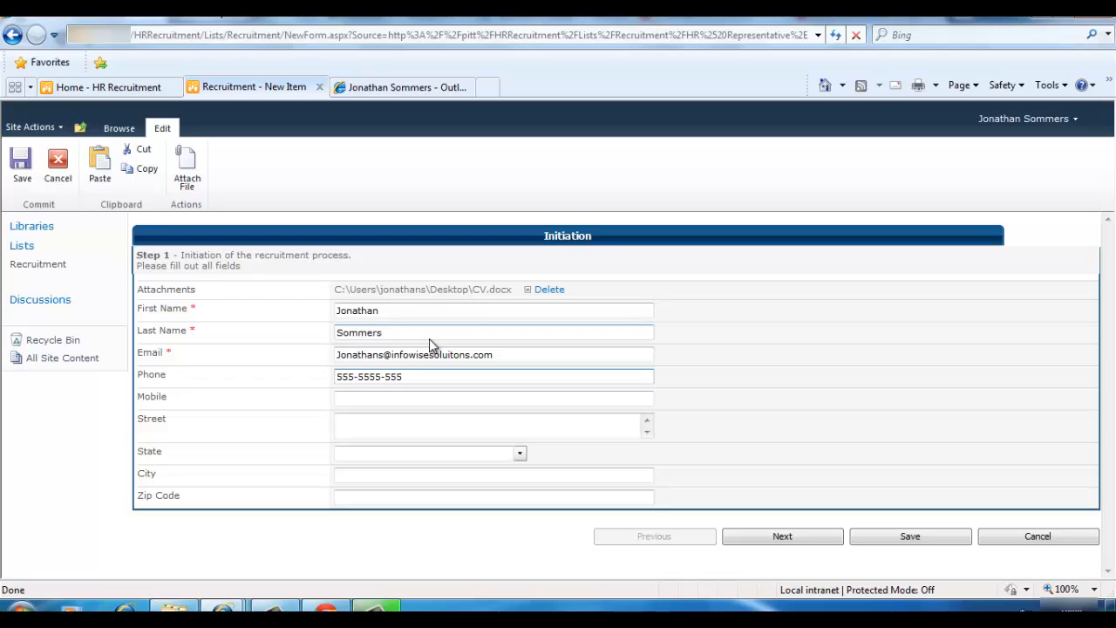
{"action": "key", "text": "Tab"}
{"action": "type", "text": "444-444-4444"}
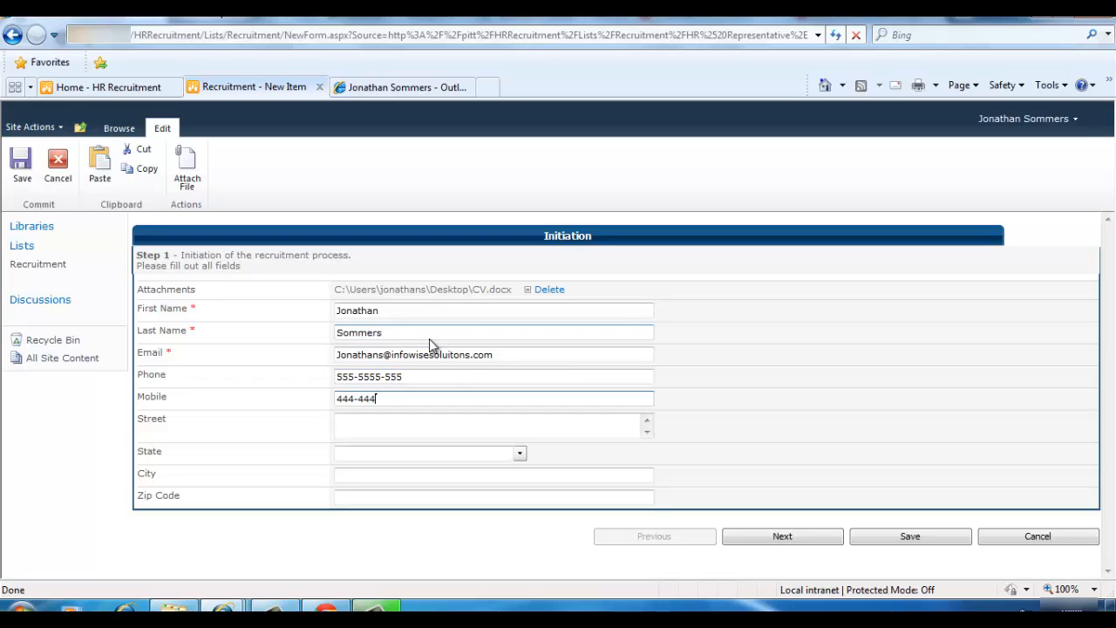
Fill in the candidate's state, city and zip code
{"action": "key", "text": "Tab"}
{"action": "key", "text": "Tab"}
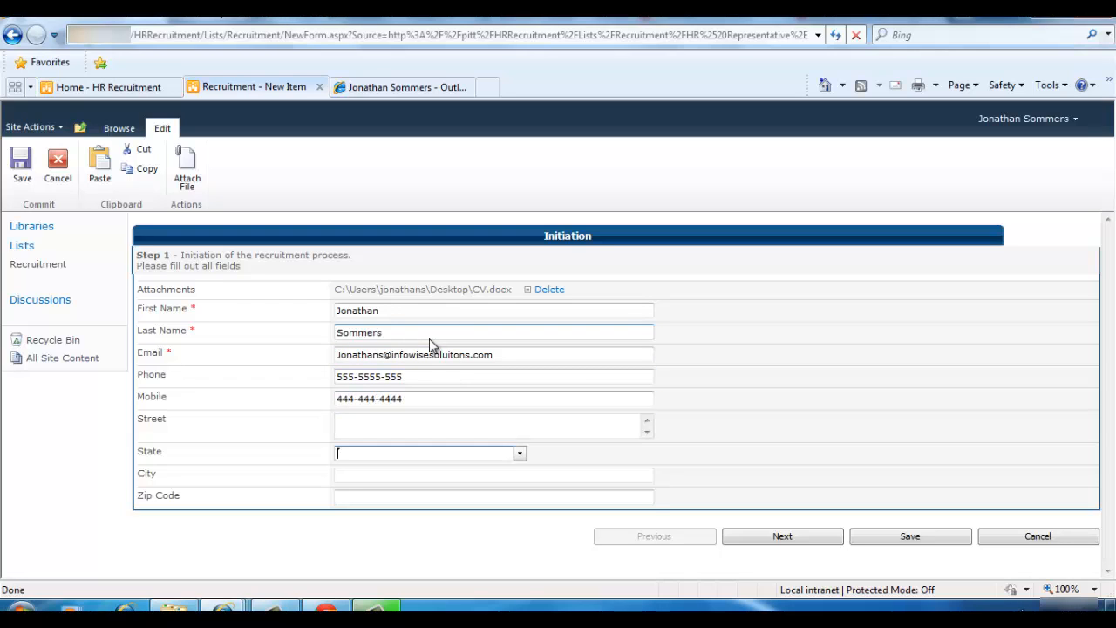
{"action": "type", "text": "New"}
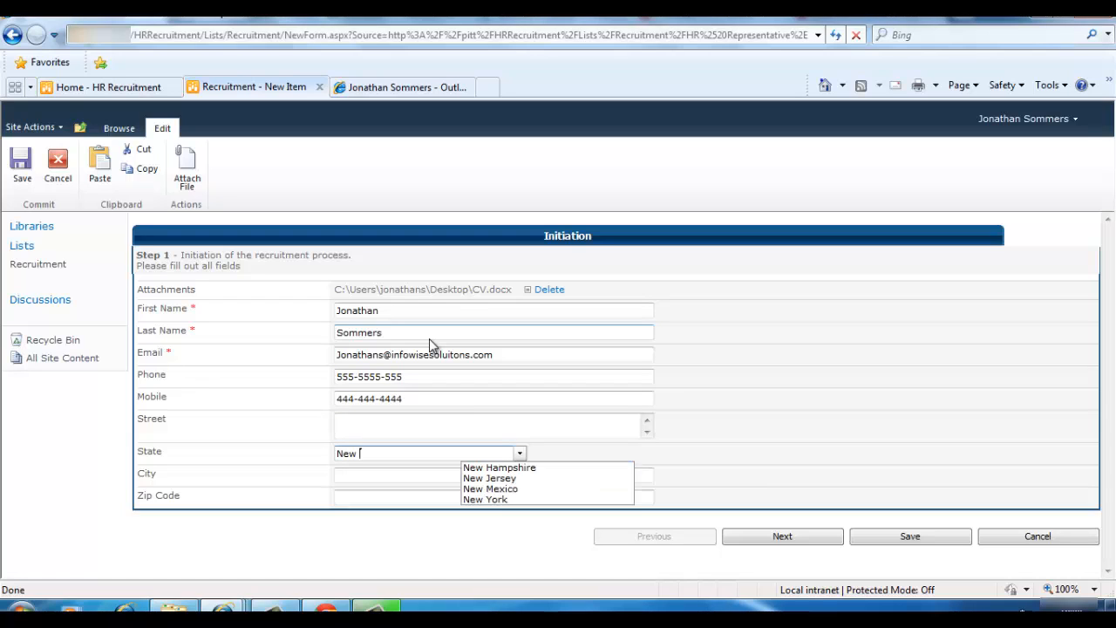
{"action": "left_click", "coordinate": [494, 500]}
{"action": "key", "text": "Tab"}
{"action": "type", "text": "New York C"}
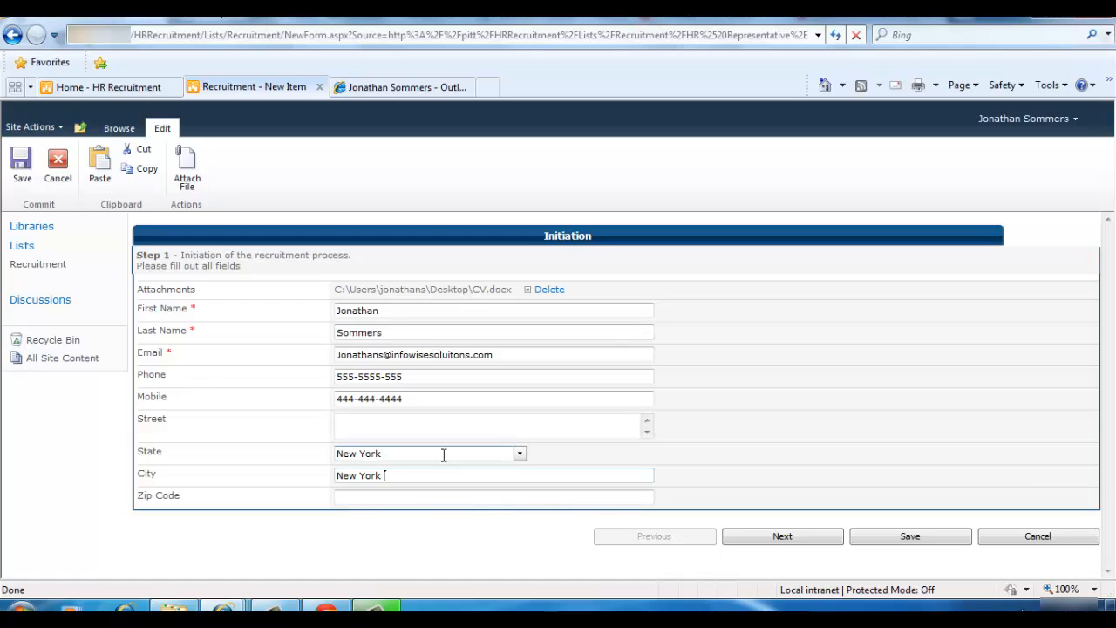
{"action": "type", "text": "ity"}
{"action": "key", "text": "Tab"}
{"action": "type", "text": "1234"}
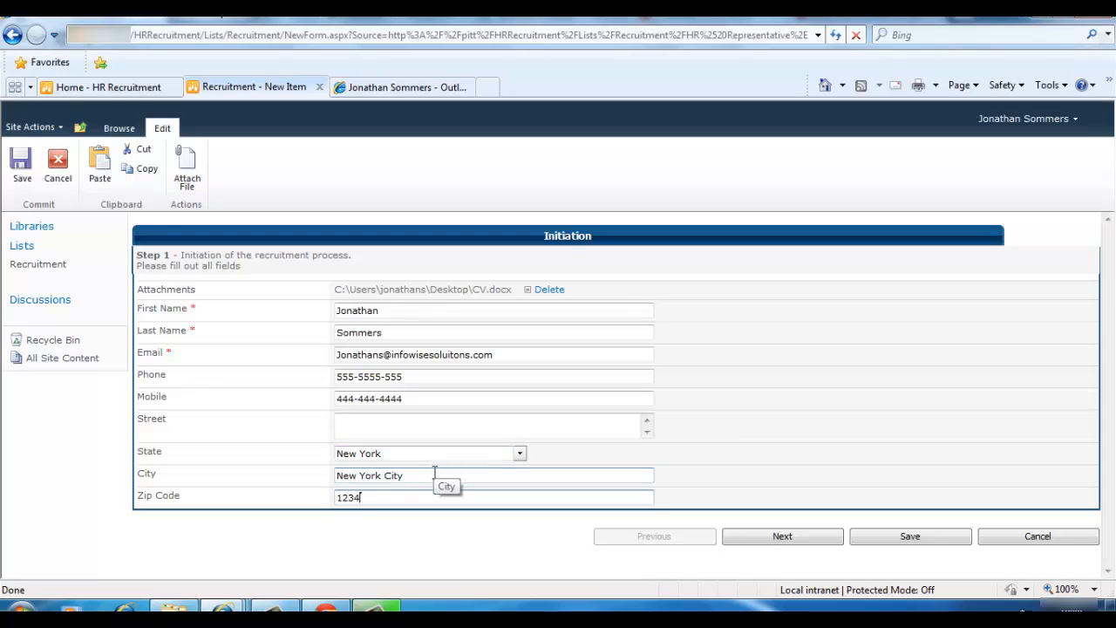
{"action": "type", "text": "5"}
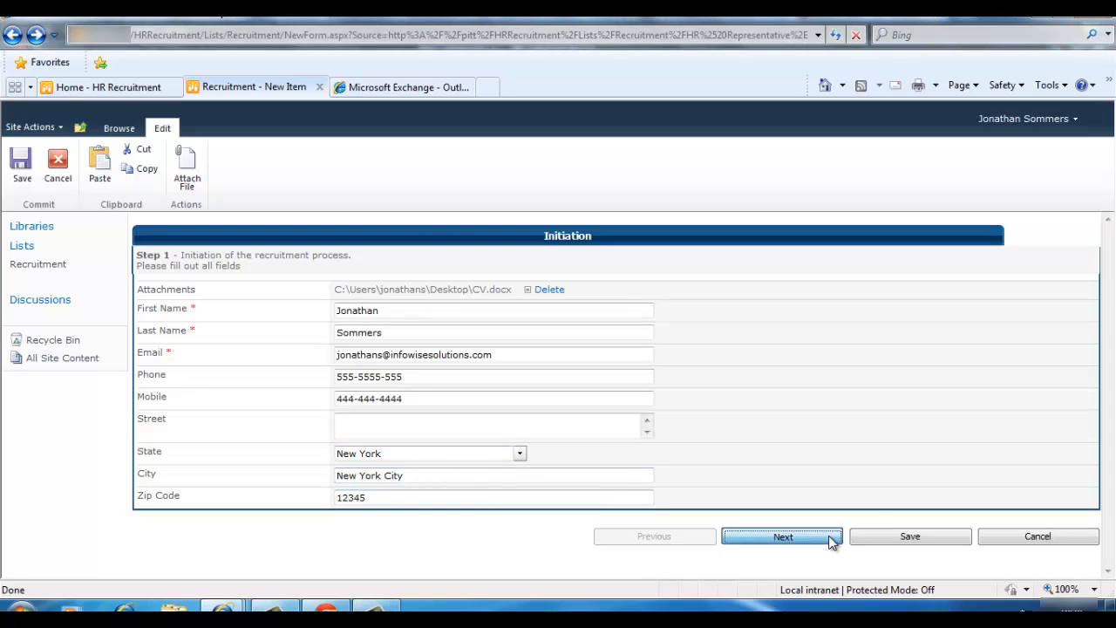
Correct the phone number format after the validation error and continue to the Details step
{"action": "left_click", "coordinate": [831, 540]}
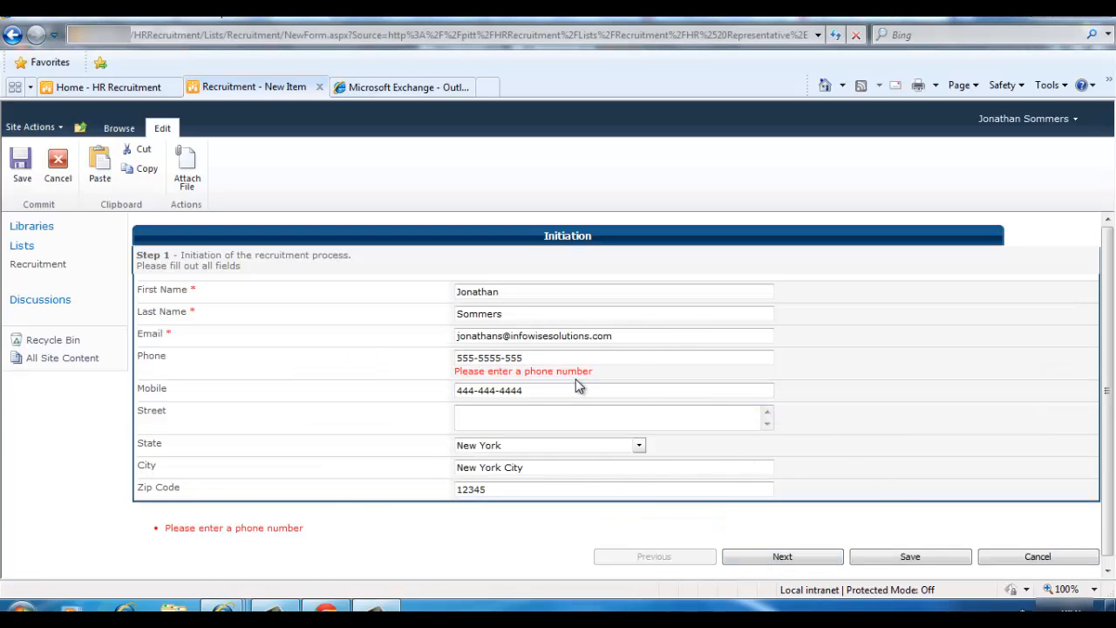
{"action": "left_click", "coordinate": [546, 361]}
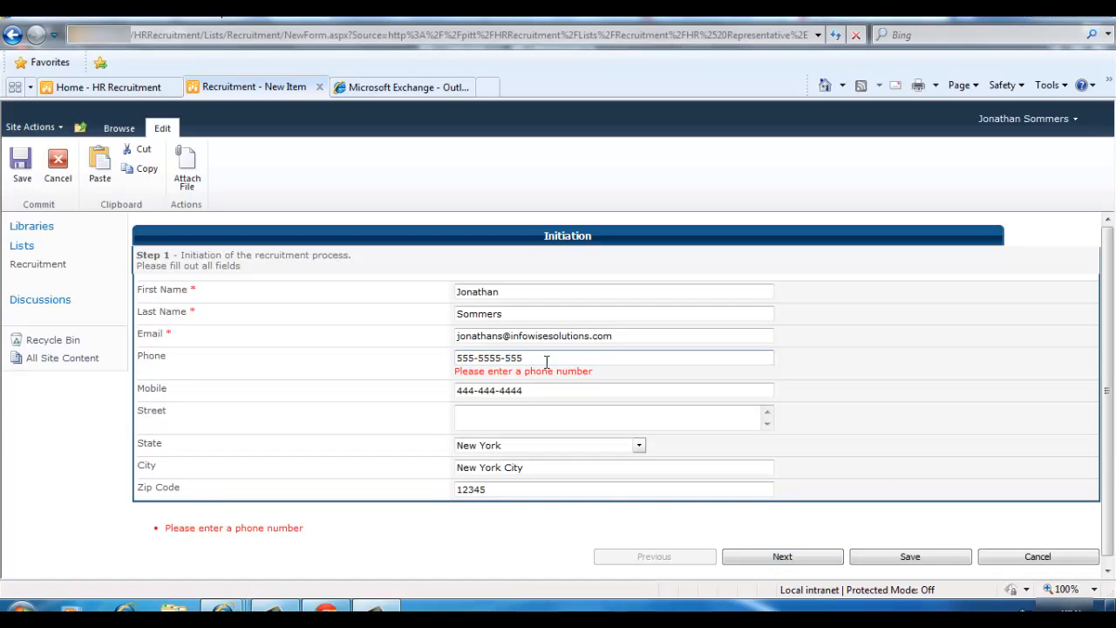
{"action": "left_click", "coordinate": [494, 359]}
{"action": "key", "text": "BackSpace"}
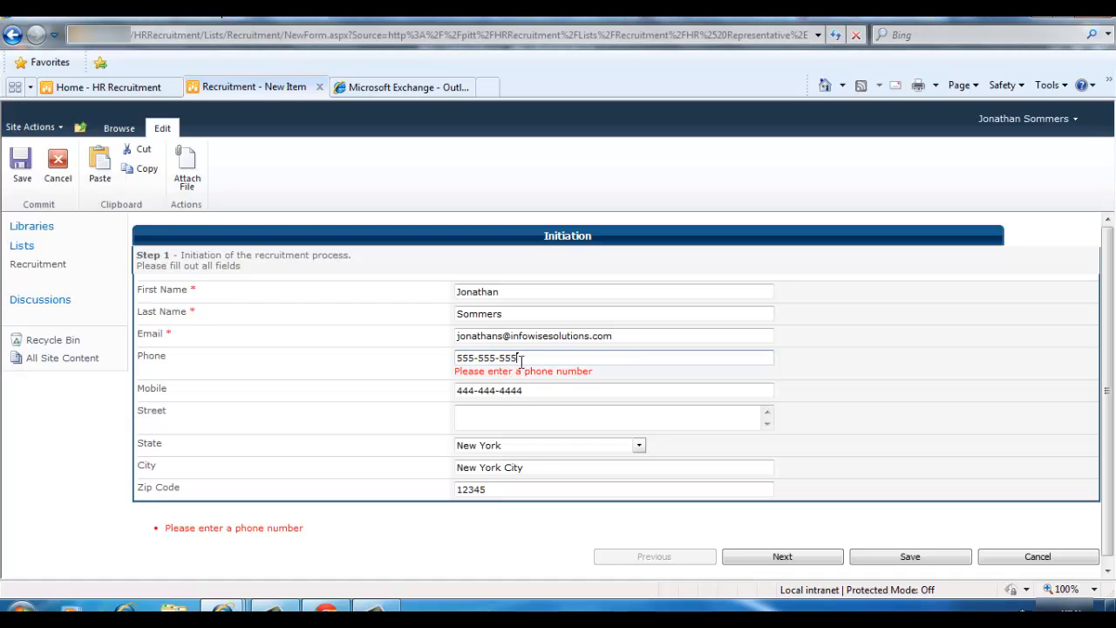
{"action": "left_click", "coordinate": [518, 358]}
{"action": "type", "text": "5"}
{"action": "left_click", "coordinate": [801, 558]}
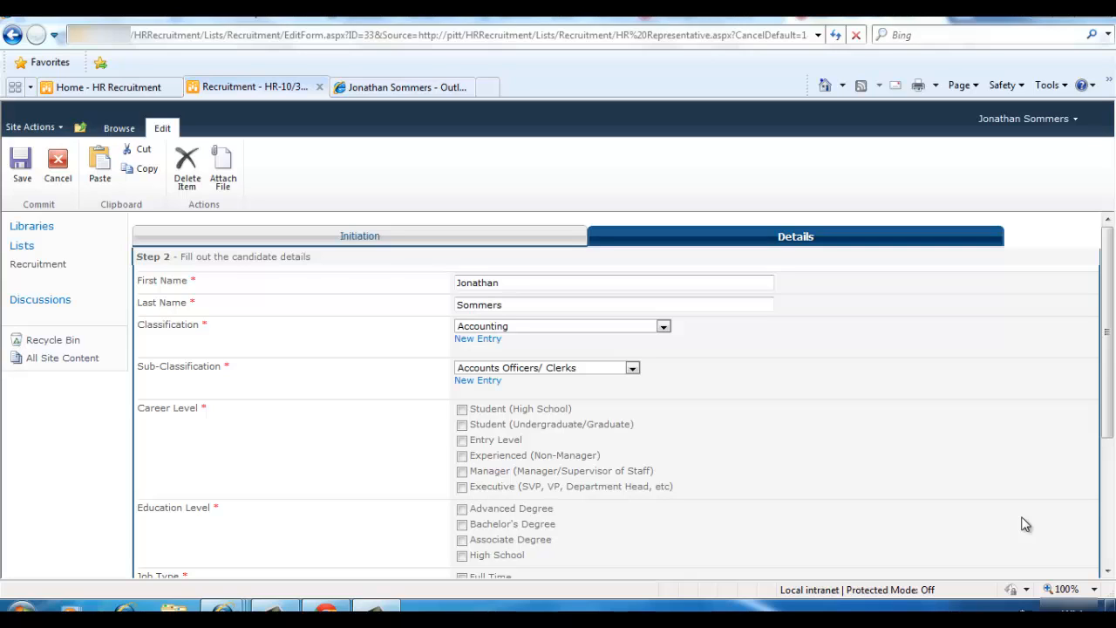
Set classification to Administration & Office Support with Any Sub-Classification, dismissing the New Entry forms
{"action": "left_click", "coordinate": [526, 326]}
{"action": "left_click", "coordinate": [514, 350]}
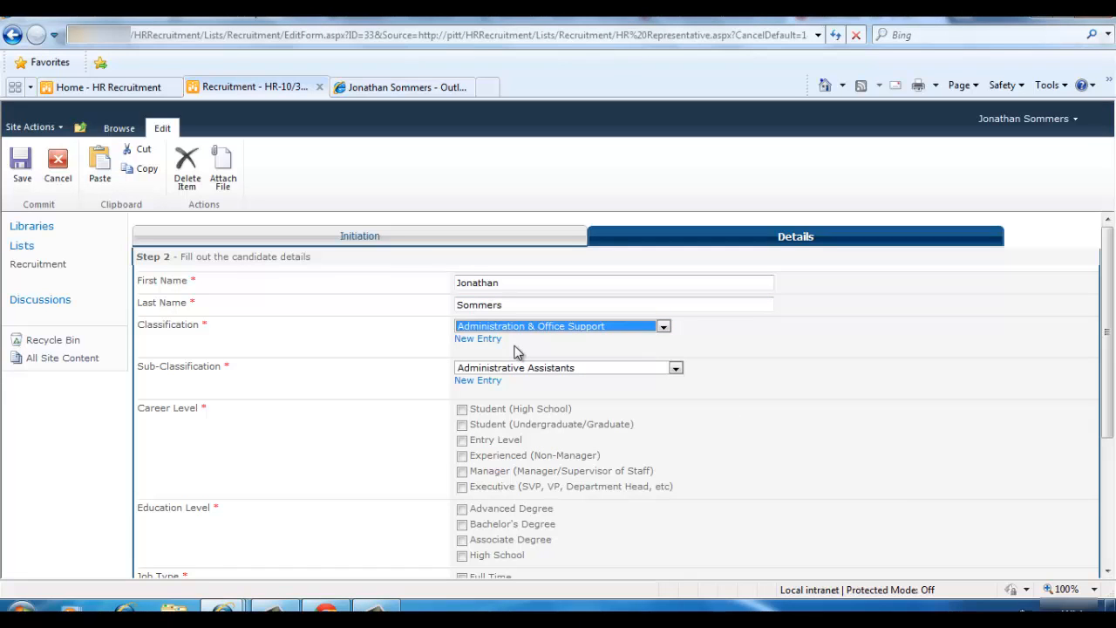
{"action": "left_click", "coordinate": [506, 368]}
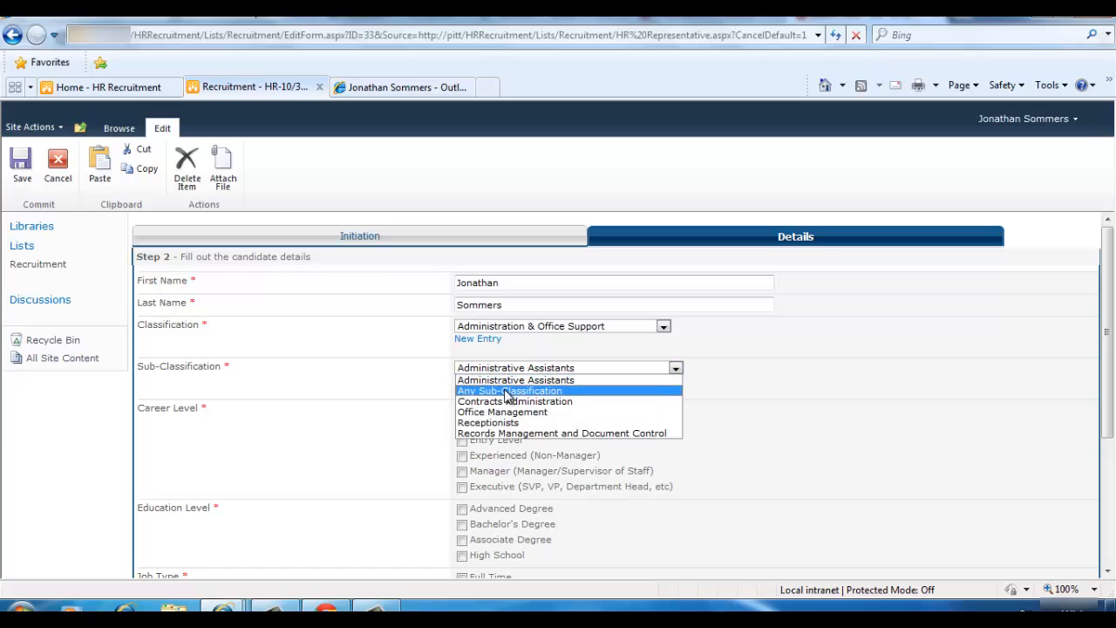
{"action": "left_click", "coordinate": [507, 391]}
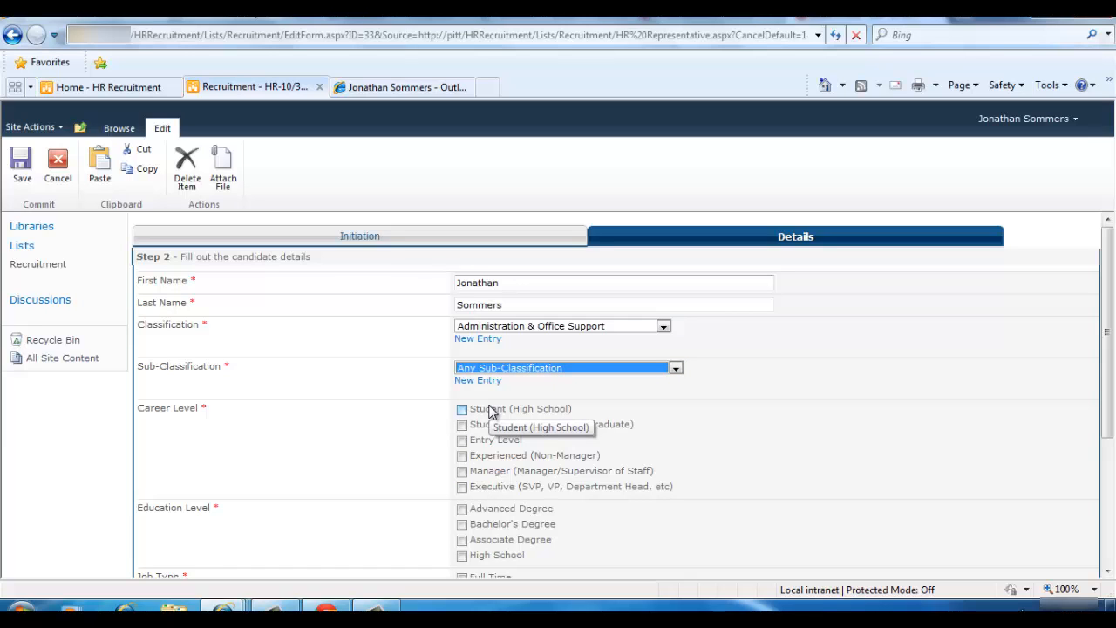
{"action": "left_click", "coordinate": [475, 340]}
{"action": "left_click", "coordinate": [762, 394]}
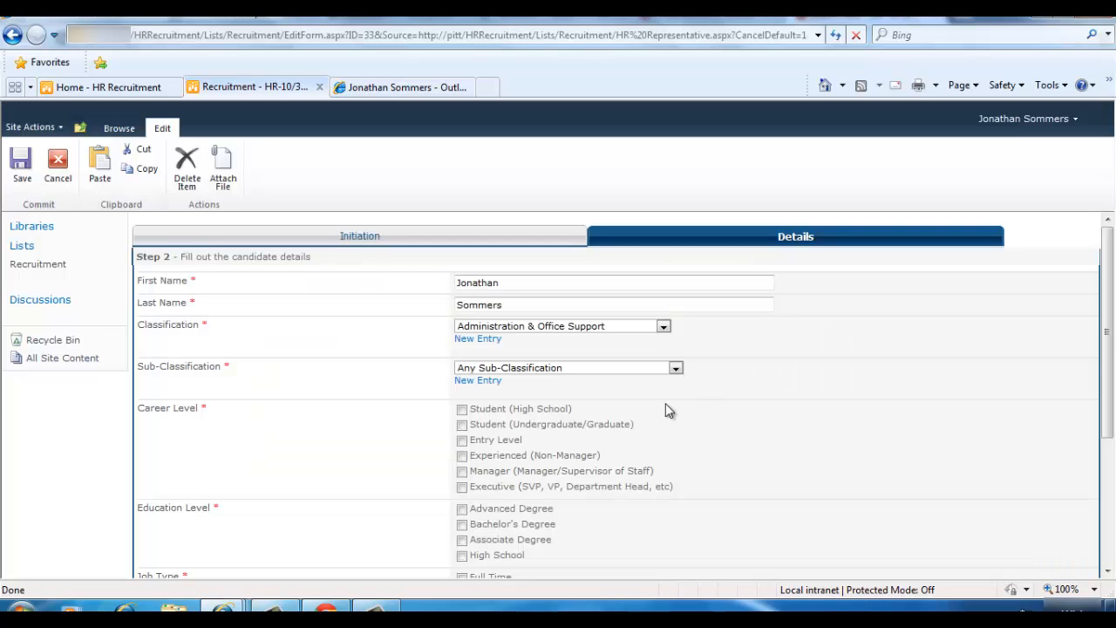
{"action": "left_click", "coordinate": [486, 381]}
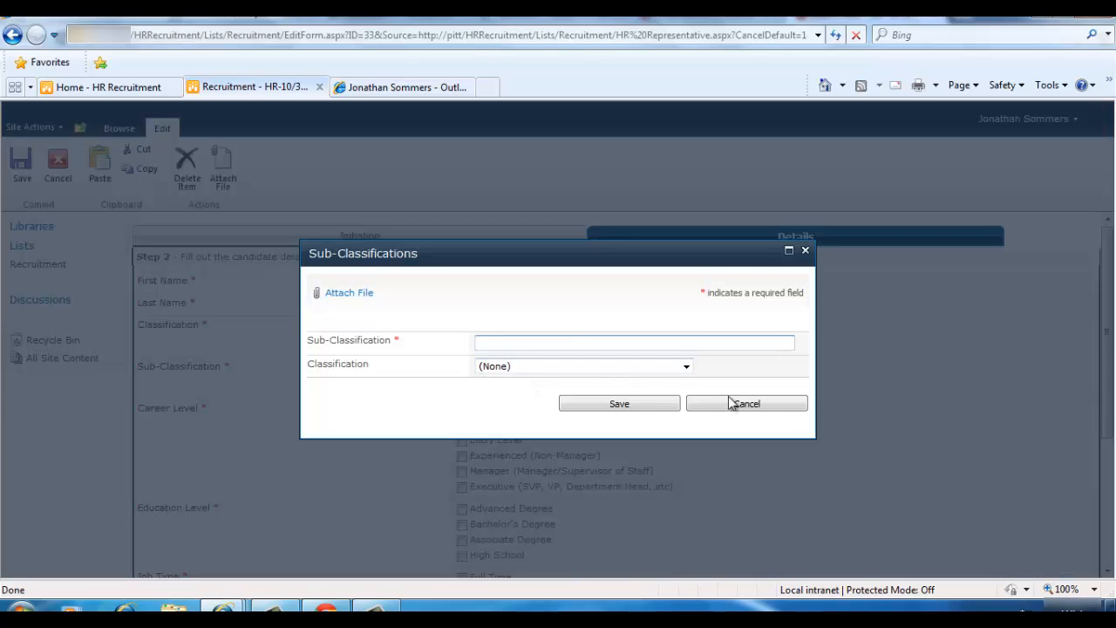
{"action": "left_click", "coordinate": [687, 366]}
{"action": "left_click", "coordinate": [686, 366]}
{"action": "left_click", "coordinate": [705, 402]}
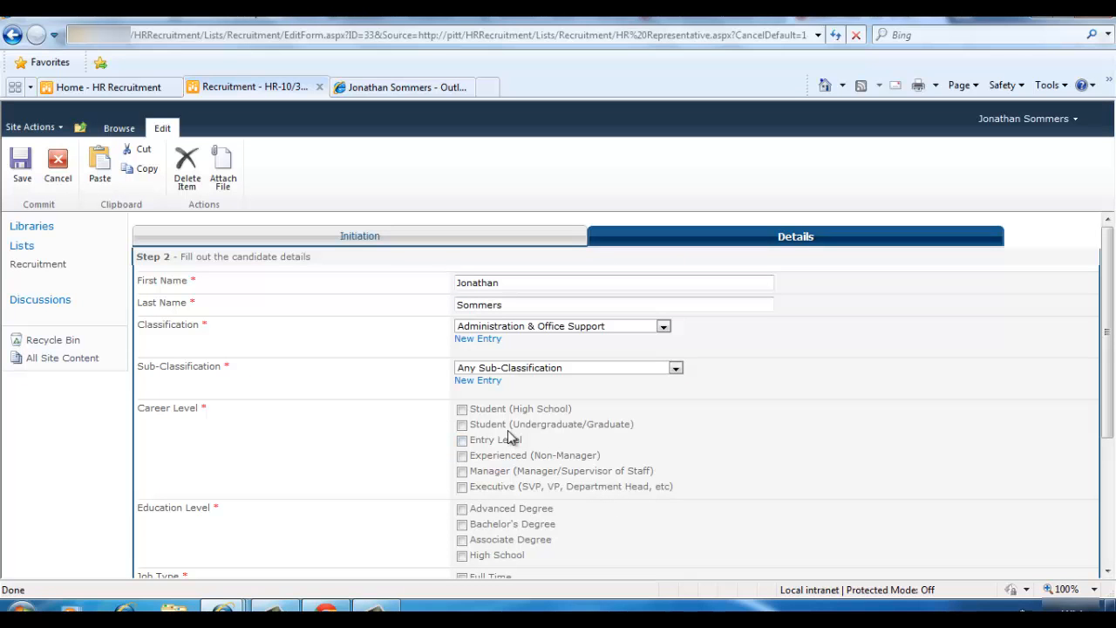
Select Student (High School), High School and Associate Degree, Full Time, and 2 years' experience, then continue
{"action": "left_click", "coordinate": [462, 409]}
{"action": "scroll", "coordinate": [475, 436], "scroll_direction": "down", "scroll_amount": 3}
{"action": "left_click", "coordinate": [462, 401]}
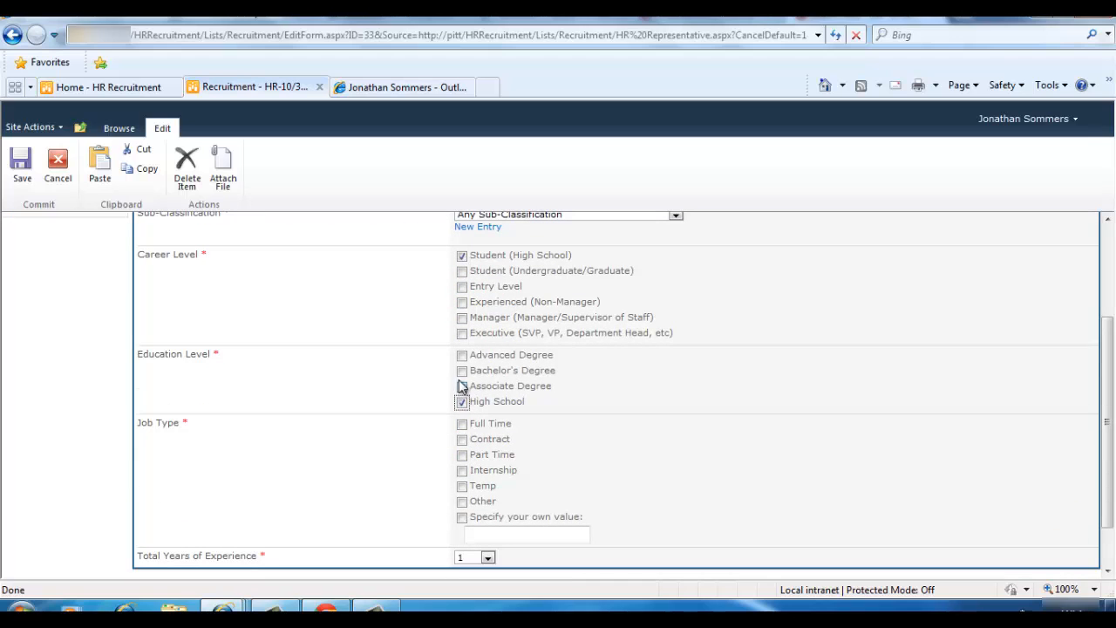
{"action": "left_click", "coordinate": [462, 385]}
{"action": "left_click", "coordinate": [462, 423]}
{"action": "left_click", "coordinate": [488, 557]}
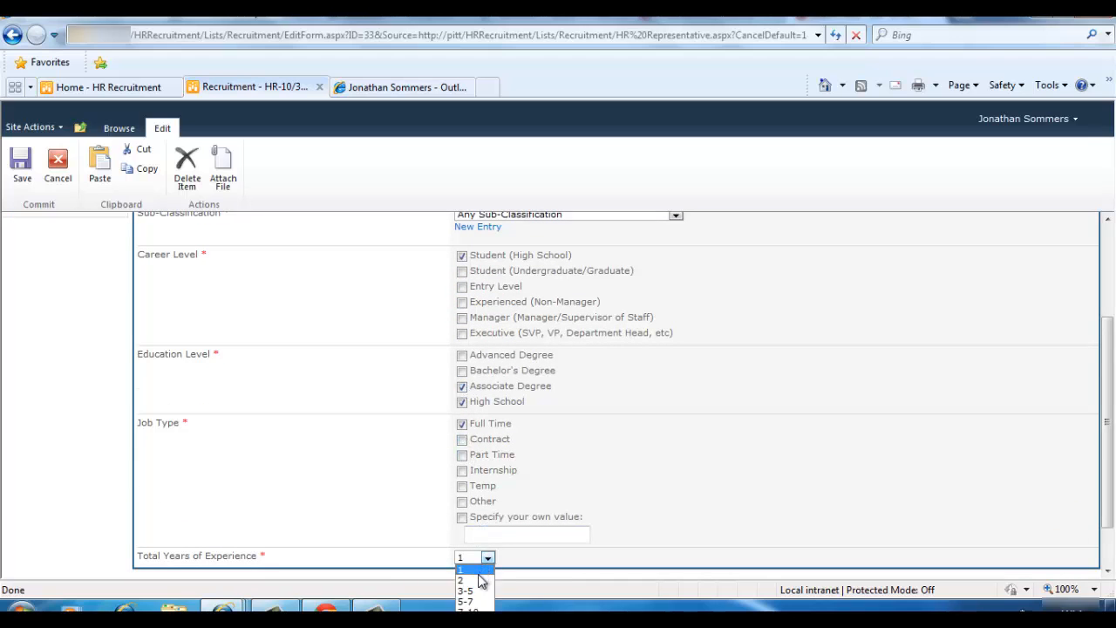
{"action": "left_click", "coordinate": [467, 581]}
{"action": "scroll", "coordinate": [817, 544], "scroll_direction": "down", "scroll_amount": 2}
{"action": "left_click", "coordinate": [802, 530]}
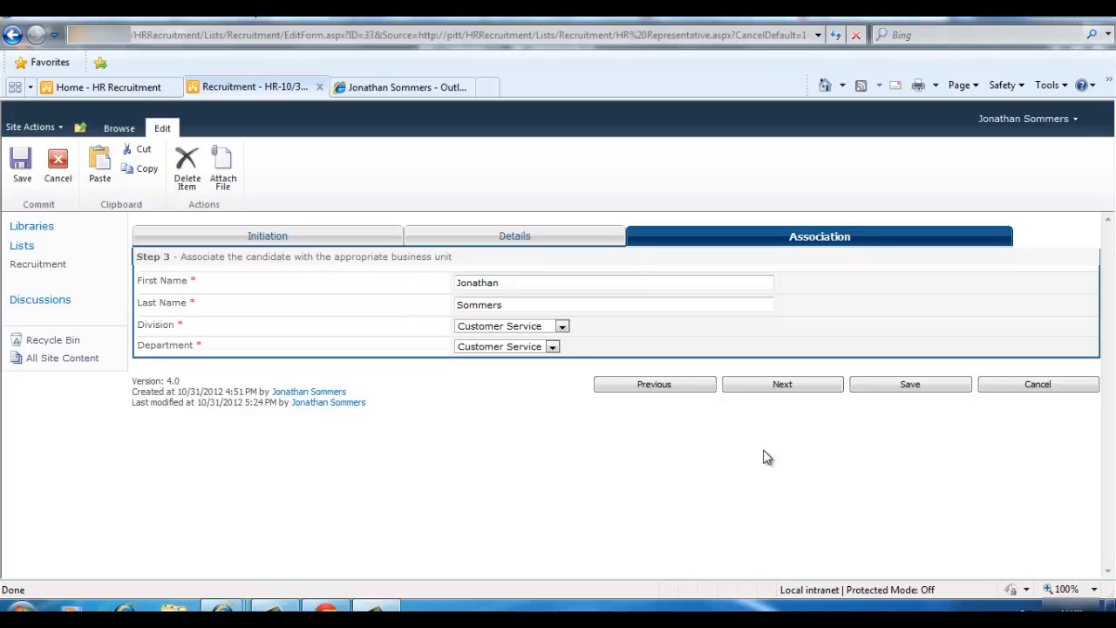
Set division to Finance and department to Accounts Payable, then continue to HR Recruiter Approval
{"action": "left_click", "coordinate": [562, 326]}
{"action": "left_click", "coordinate": [512, 355]}
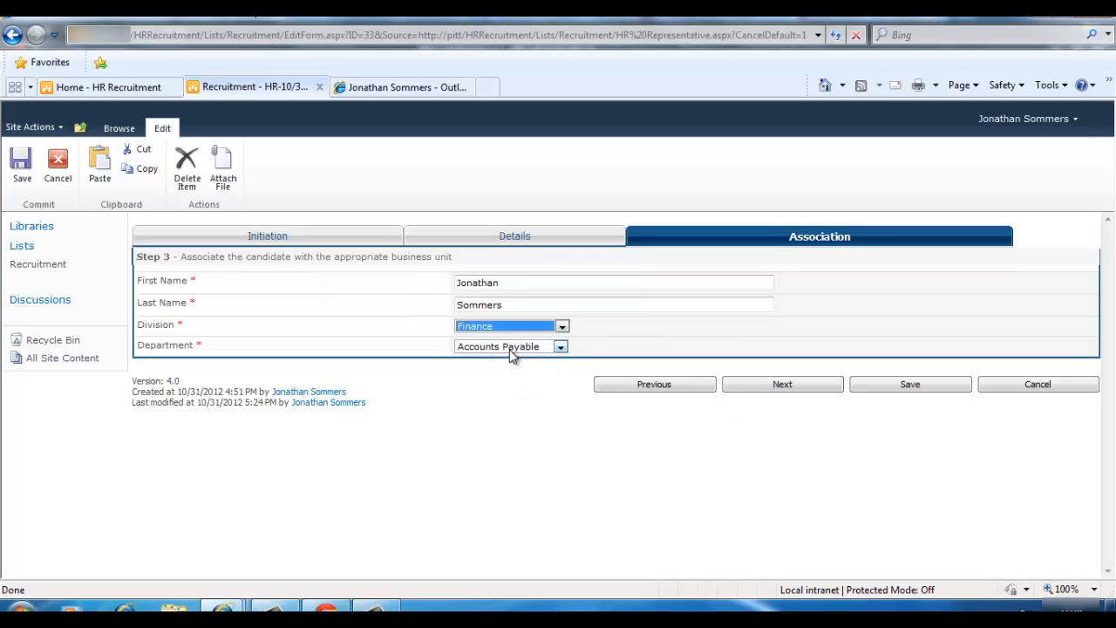
{"action": "left_click", "coordinate": [511, 349]}
{"action": "left_click", "coordinate": [498, 358]}
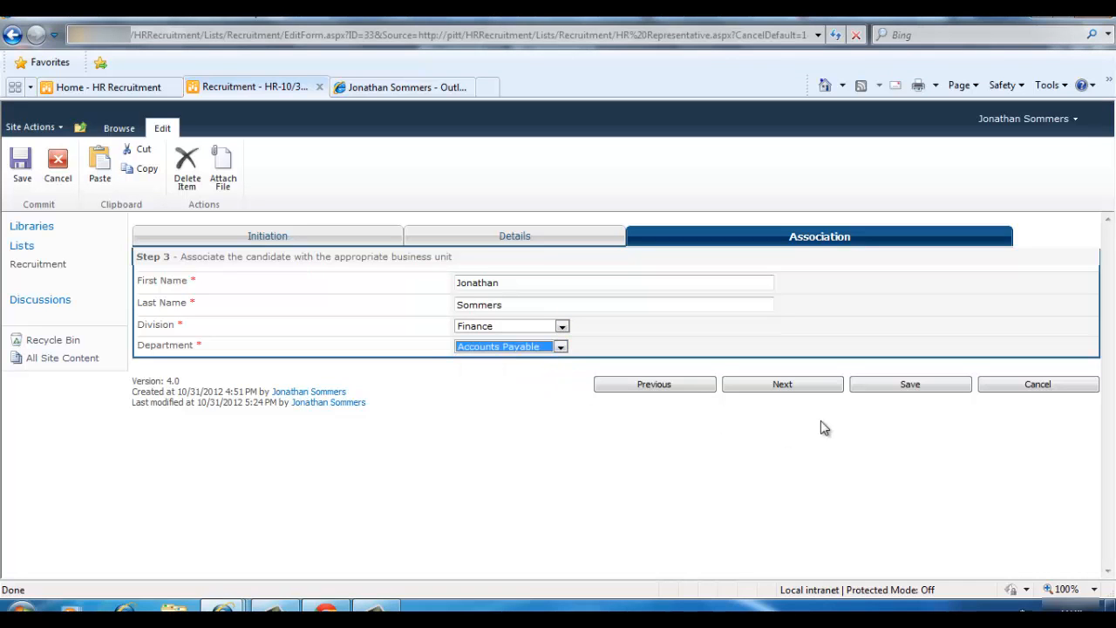
{"action": "left_click", "coordinate": [820, 390]}
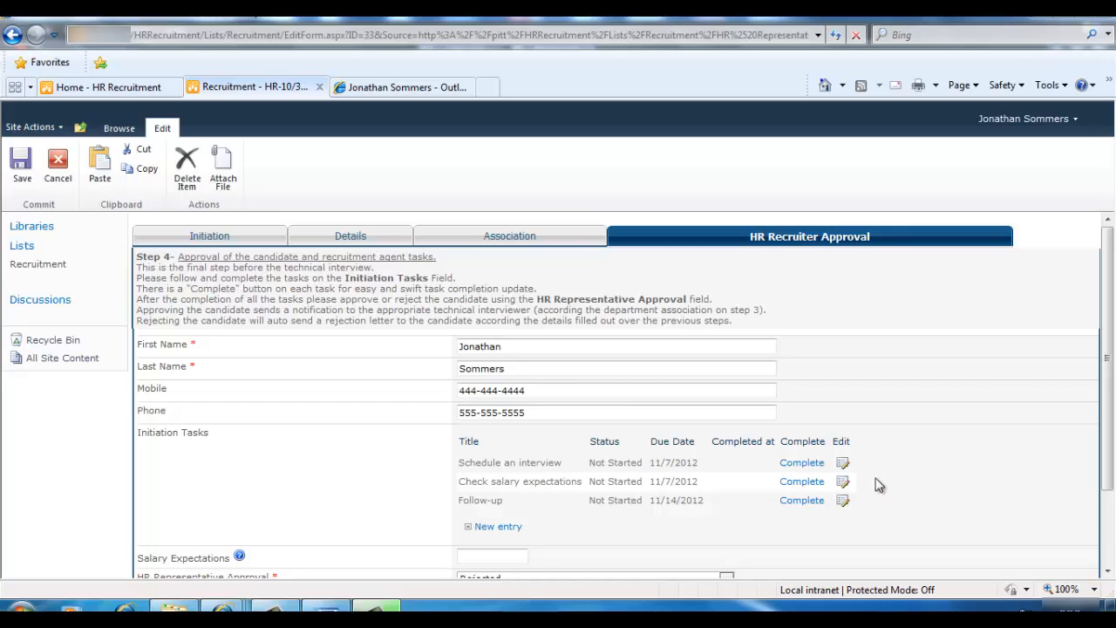
Complete Schedule an interview, enter 50000 salary expectations, choose Reject And Notify The Candidate, and save
{"action": "left_click", "coordinate": [811, 463]}
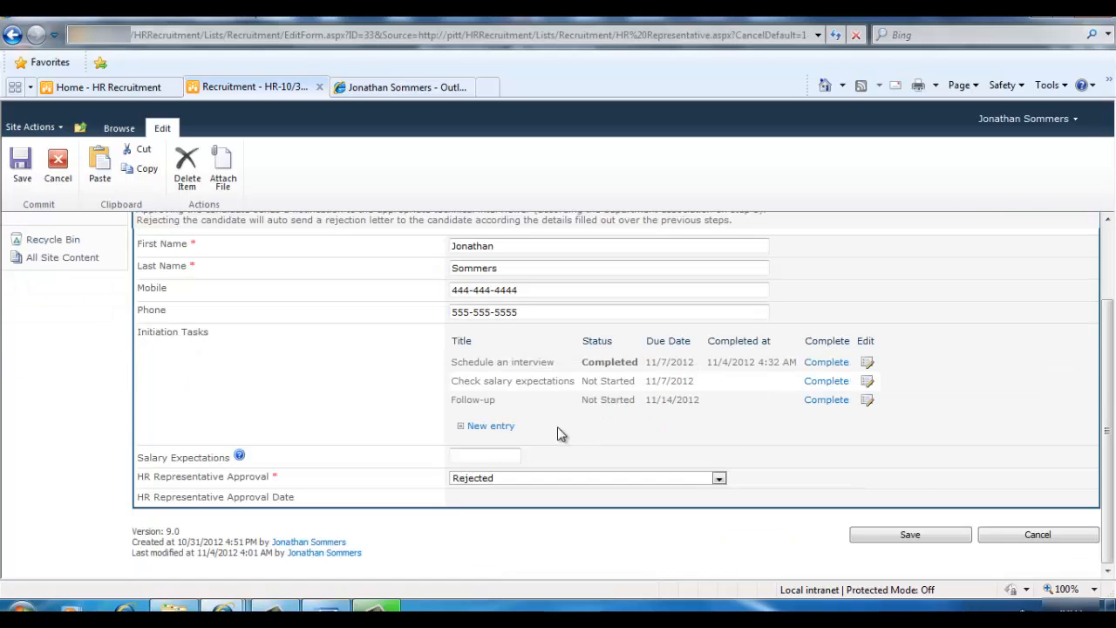
{"action": "left_click", "coordinate": [457, 455]}
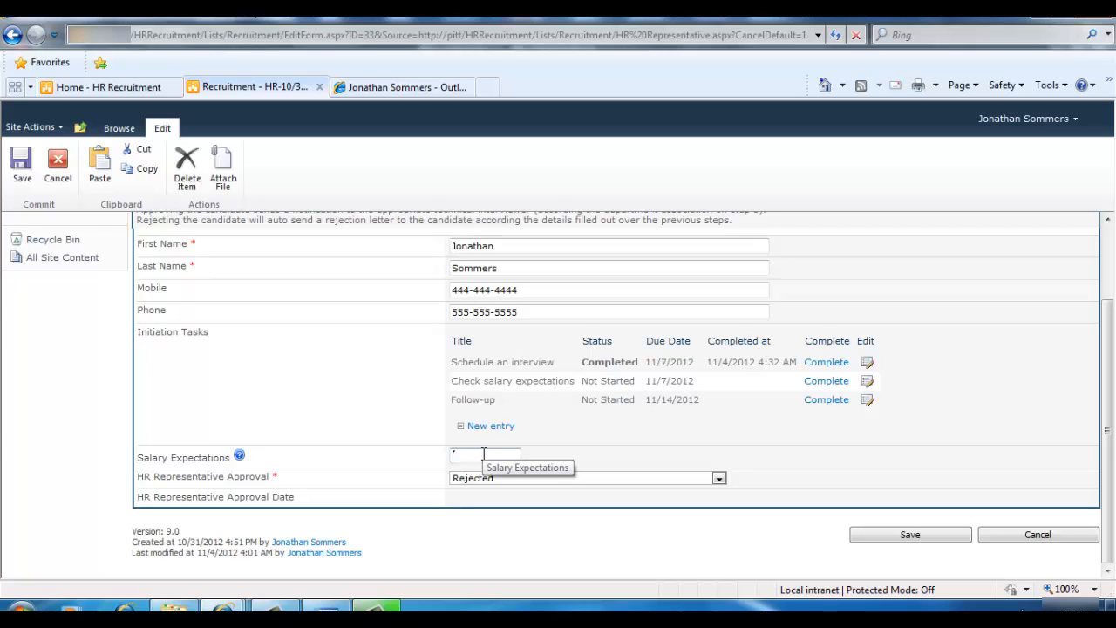
{"action": "type", "text": "50000"}
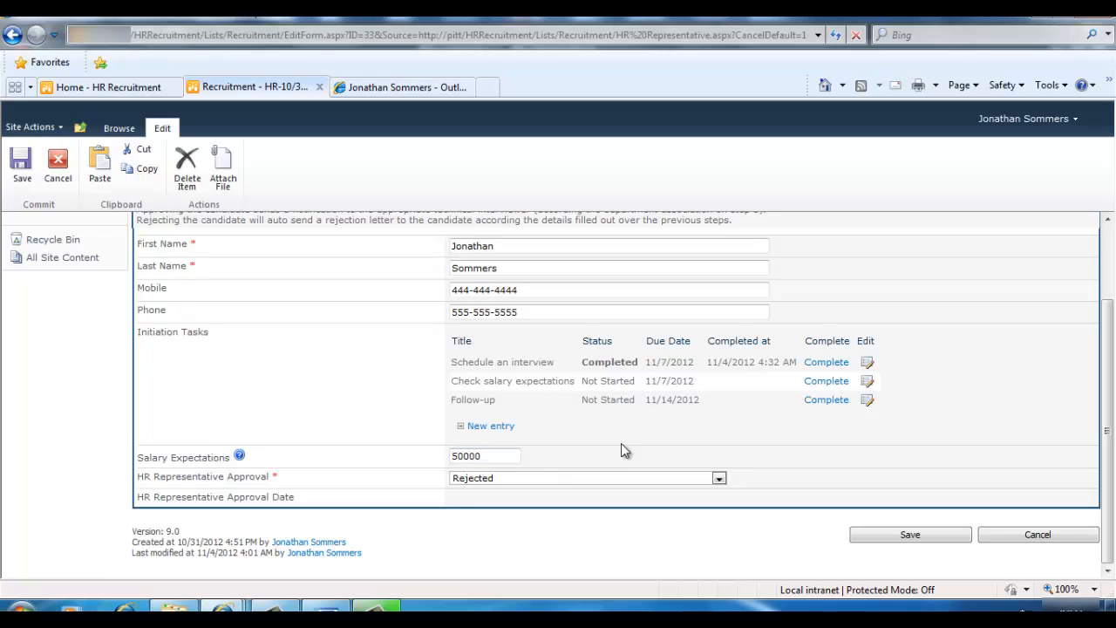
{"action": "left_click", "coordinate": [512, 478]}
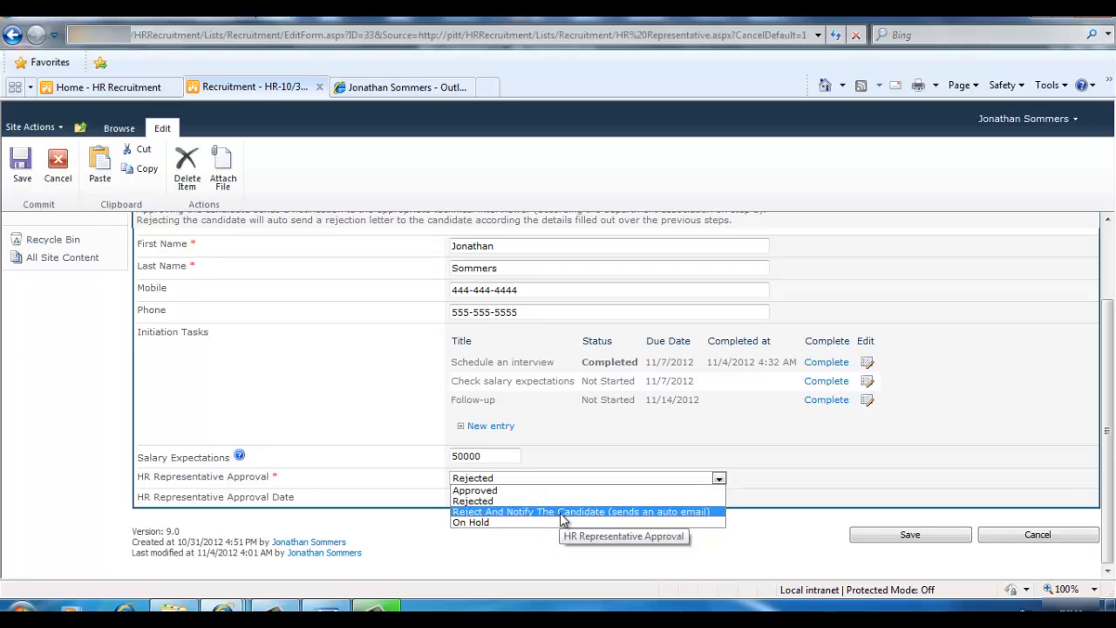
{"action": "left_click", "coordinate": [563, 512]}
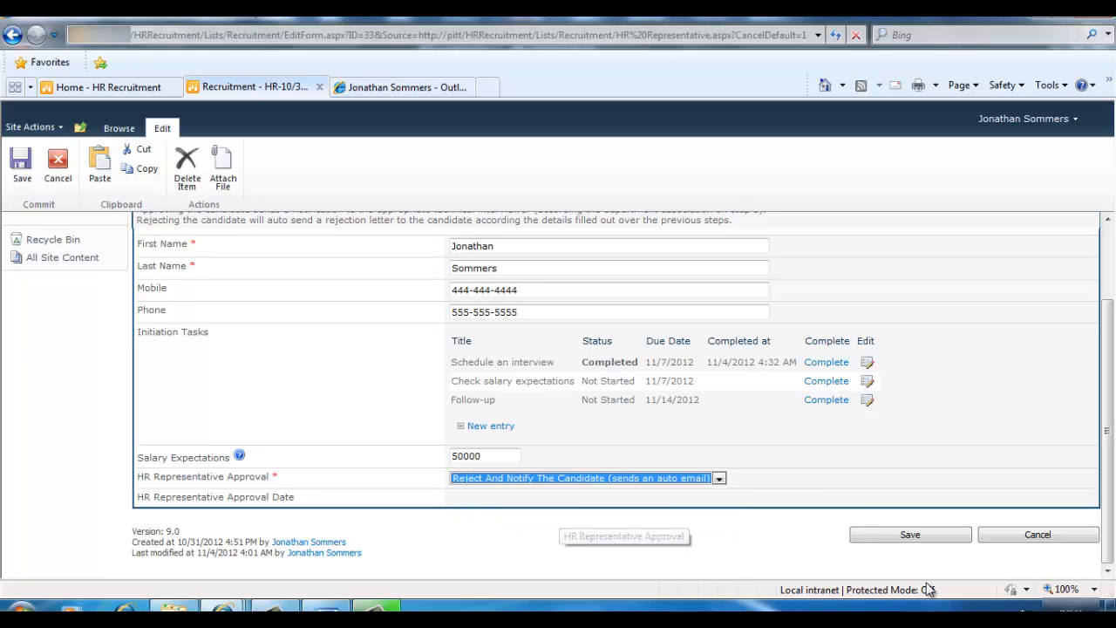
{"action": "left_click", "coordinate": [885, 537]}
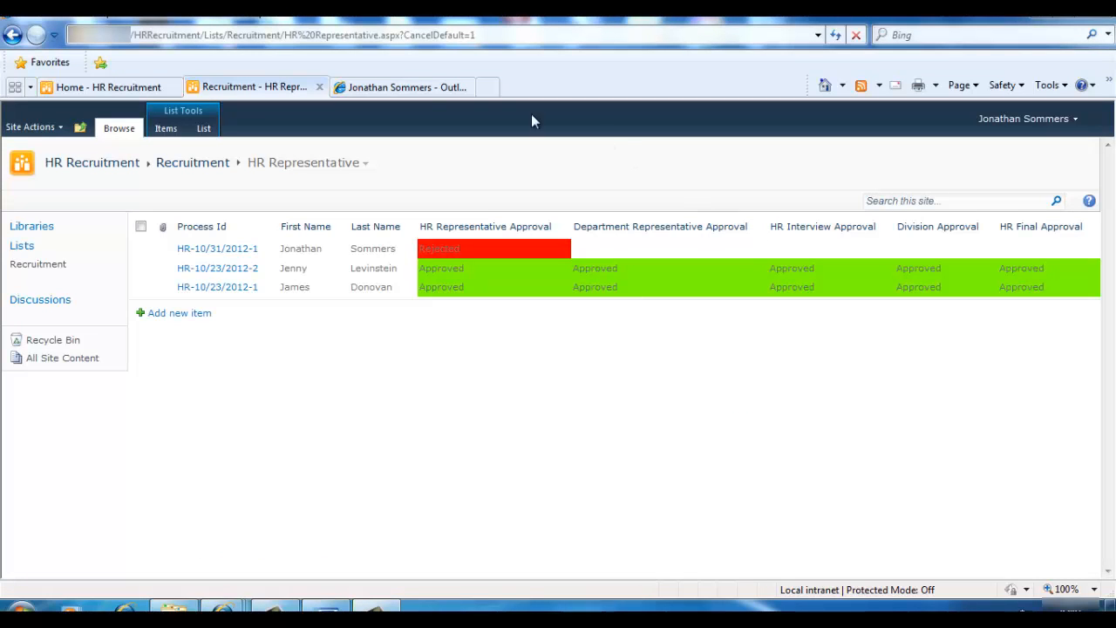
Read the 'Your application to Infowise Ltd.' rejection email in Outlook, then return to SharePoint
{"action": "left_click", "coordinate": [401, 89]}
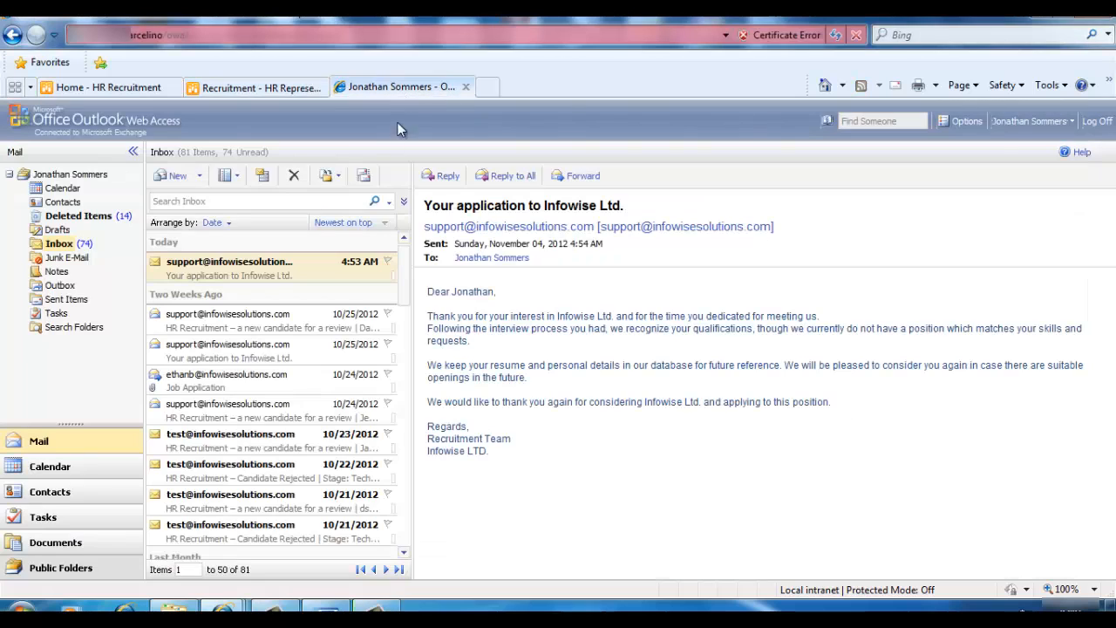
{"action": "left_click", "coordinate": [282, 275]}
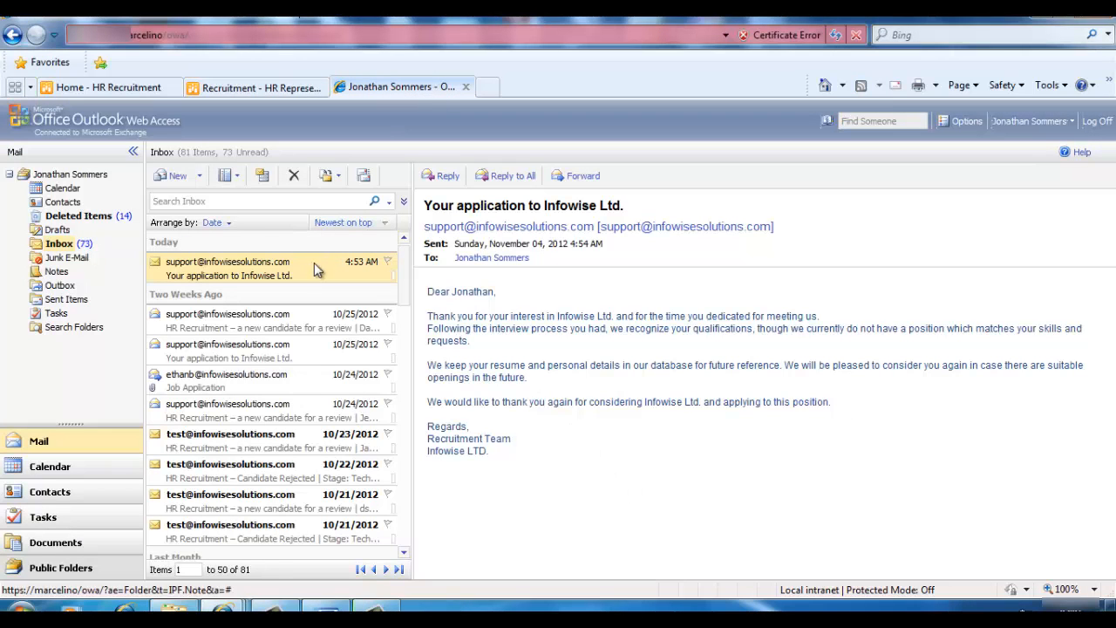
{"action": "left_click", "coordinate": [288, 88]}
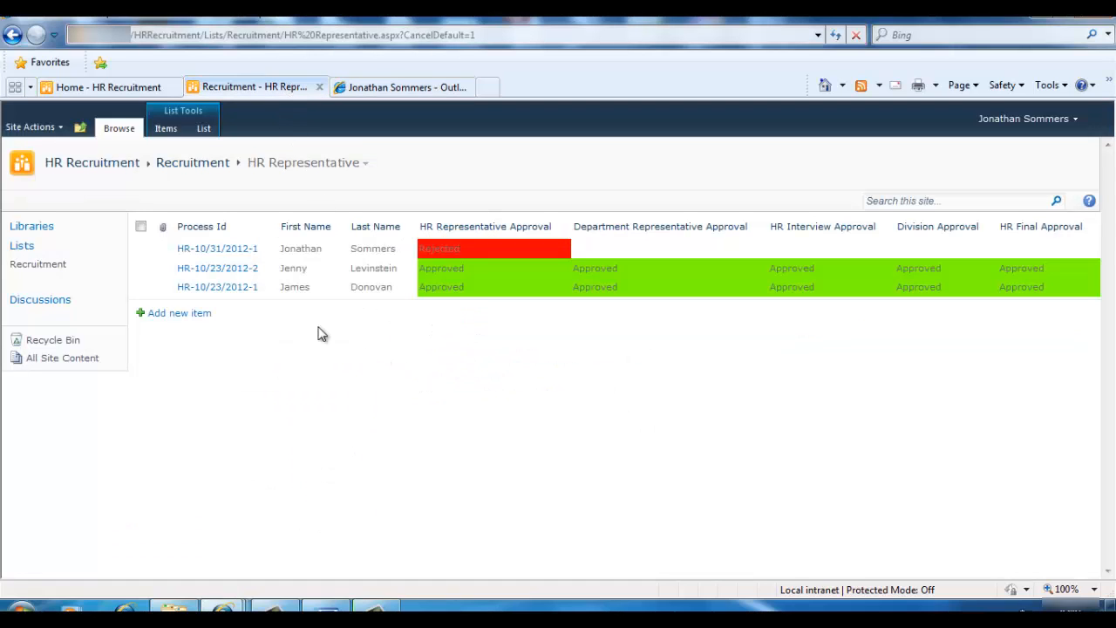
Edit record HR-10/31/2012-1, changing HR Representative Approval to Approved, and save it
{"action": "left_click", "coordinate": [269, 250]}
{"action": "left_click", "coordinate": [257, 289]}
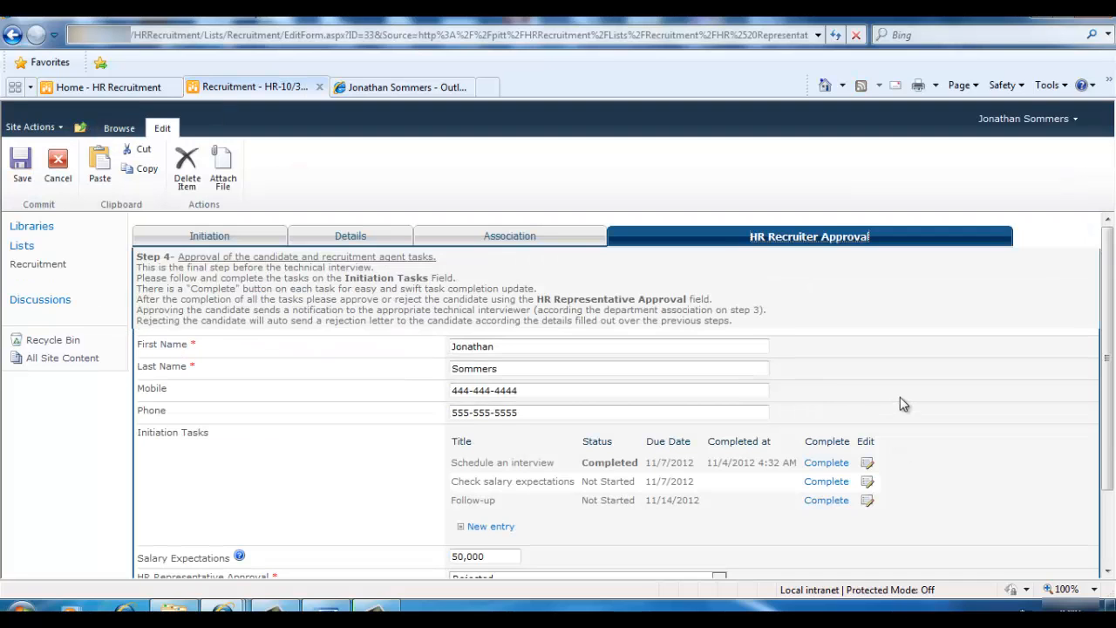
{"action": "scroll", "coordinate": [900, 396], "scroll_direction": "down", "scroll_amount": 2}
{"action": "left_click", "coordinate": [698, 478]}
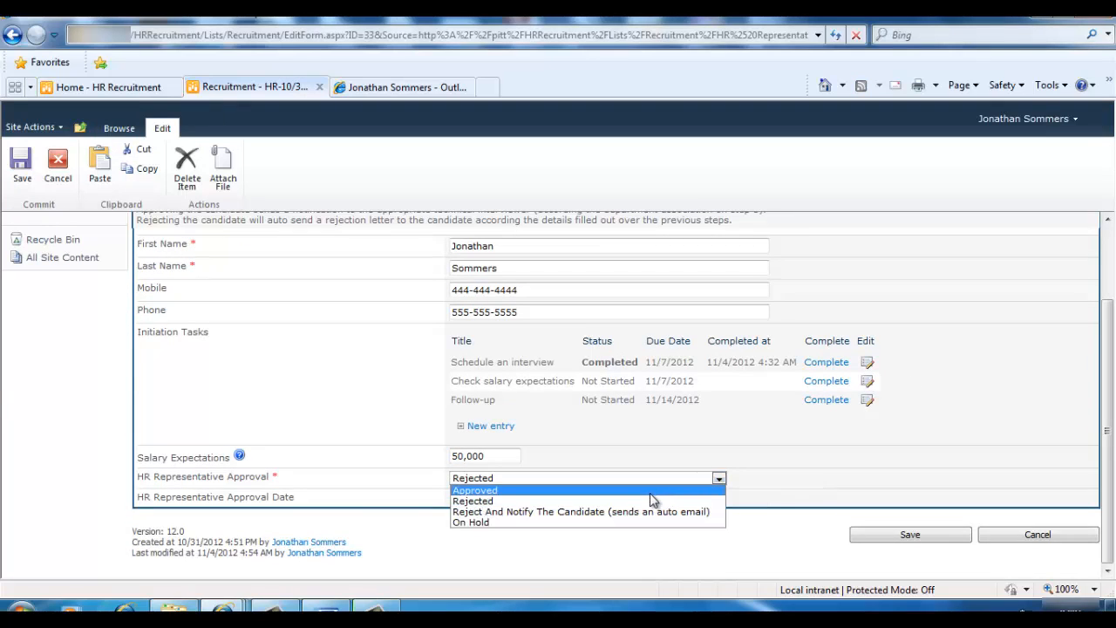
{"action": "left_click", "coordinate": [651, 491]}
{"action": "left_click", "coordinate": [909, 534]}
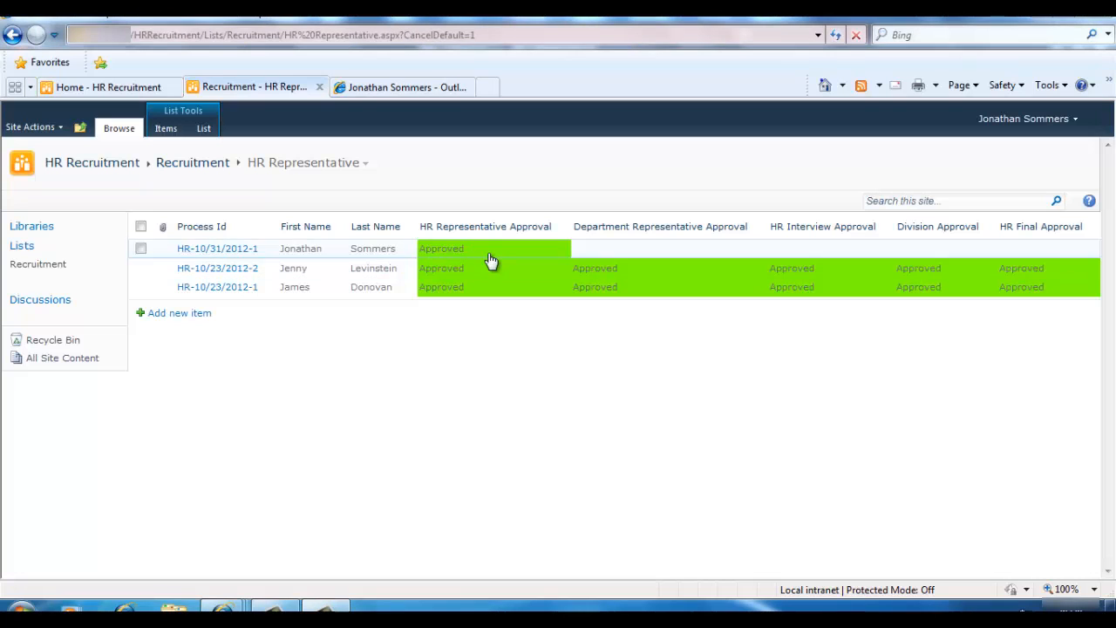
Switch to the technical interviewer's mailbox and follow the review email's link to the Technical Interview form
{"action": "mouse_move", "coordinate": [224, 606]}
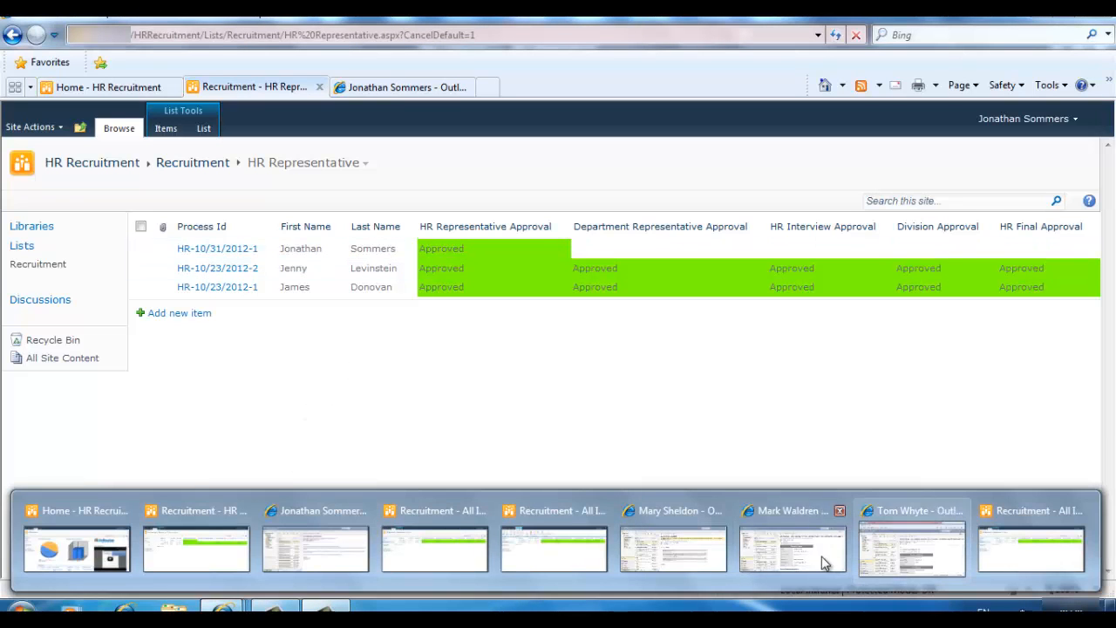
{"action": "left_click", "coordinate": [804, 549]}
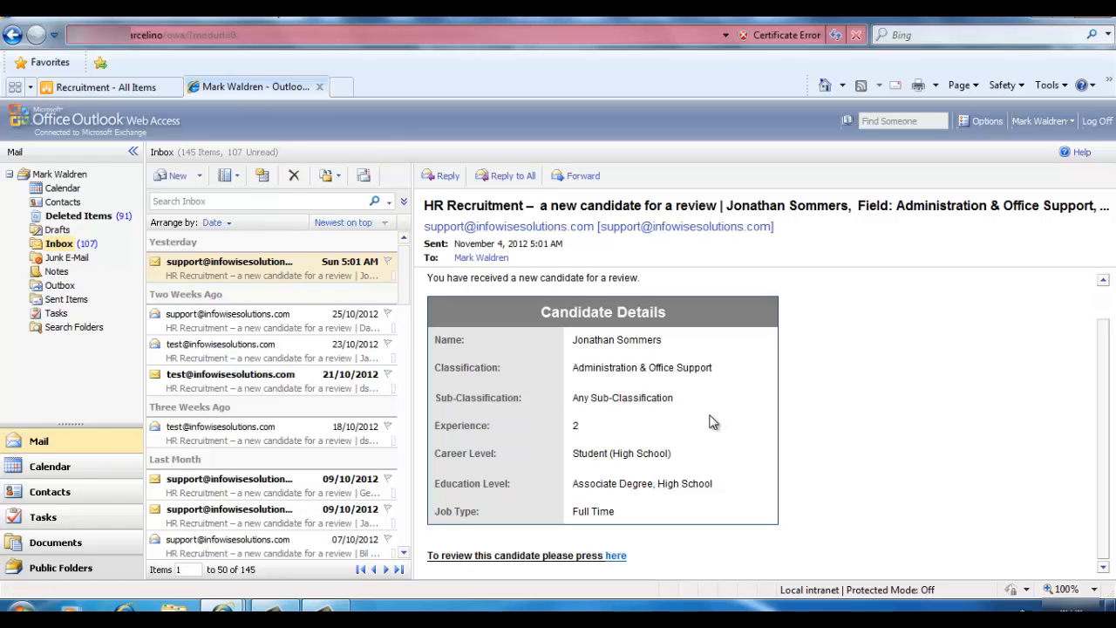
{"action": "left_click", "coordinate": [615, 557]}
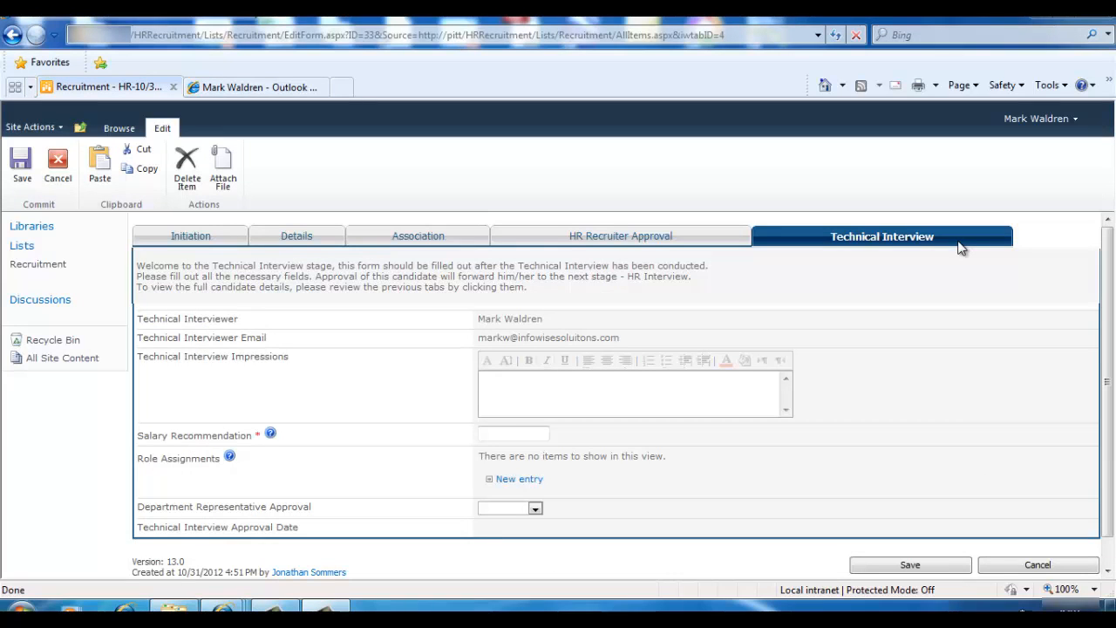
After checking HR Recruiter Approval, enter 50000 as the salary recommendation and begin a new role assignment
{"action": "left_click", "coordinate": [691, 235]}
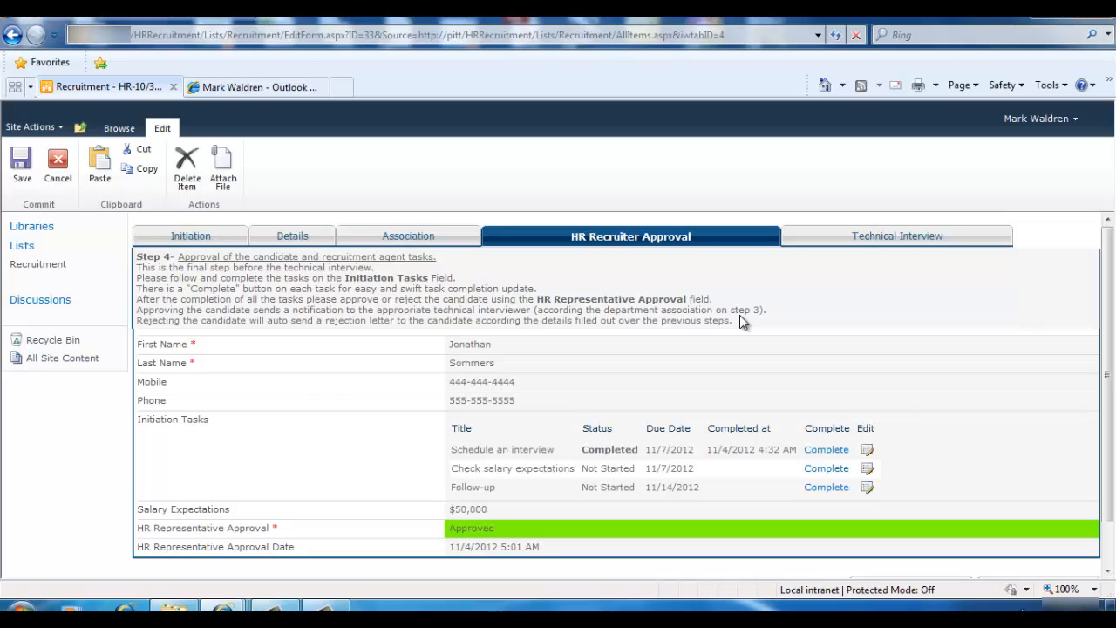
{"action": "left_click", "coordinate": [861, 237]}
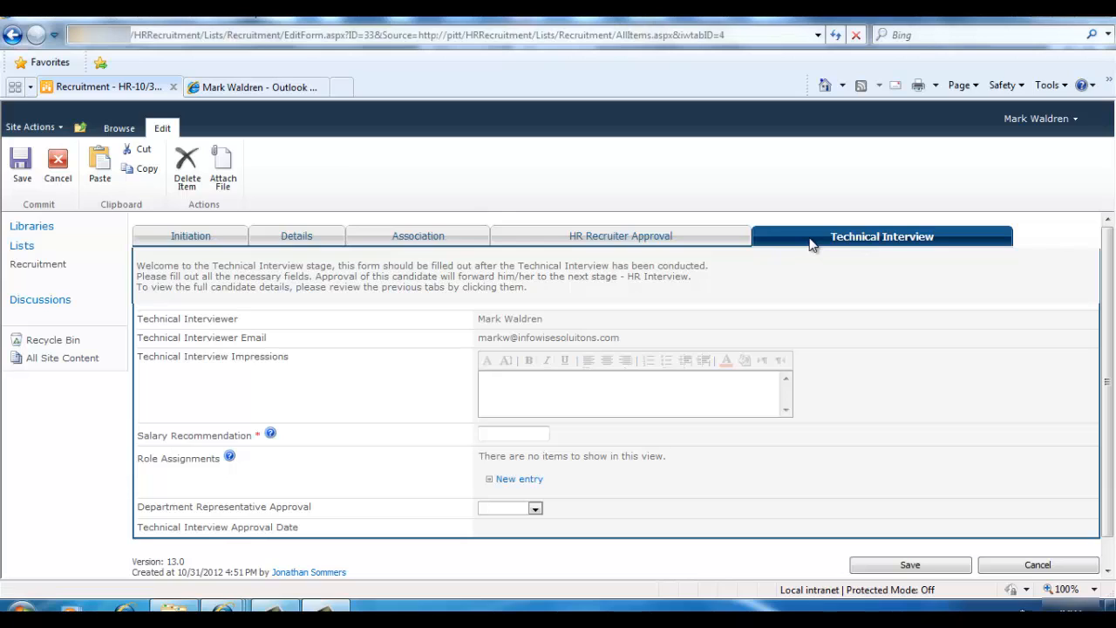
{"action": "left_click", "coordinate": [514, 434]}
{"action": "type", "text": "50000"}
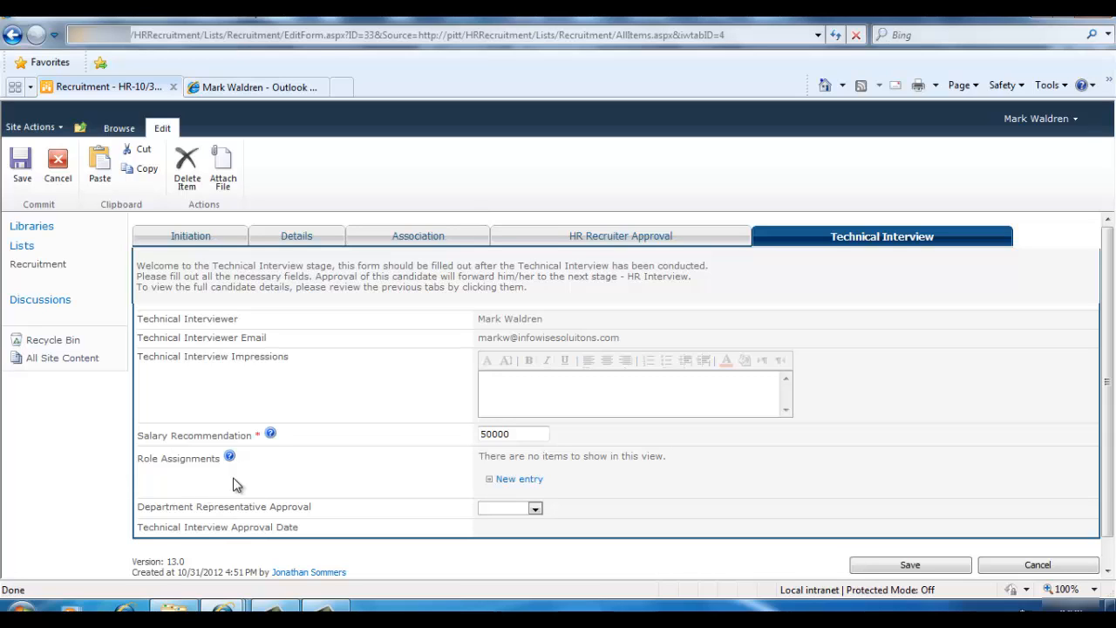
{"action": "left_click", "coordinate": [523, 485]}
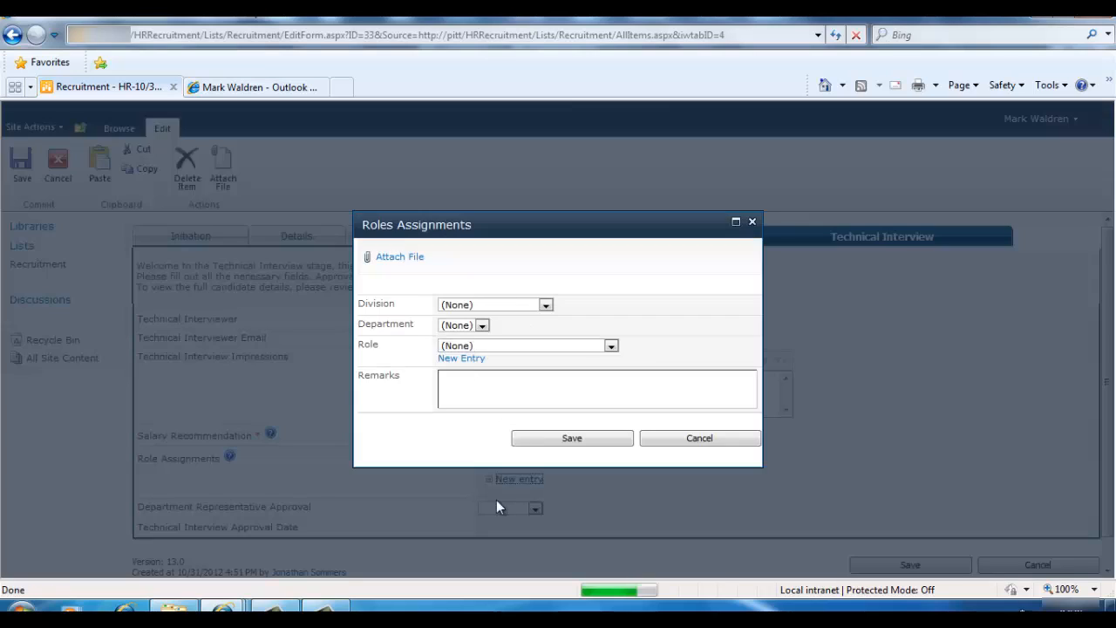
Save a QA Engineer role assignment under Customer Service, Customer Support
{"action": "left_click", "coordinate": [546, 305]}
{"action": "left_click", "coordinate": [530, 327]}
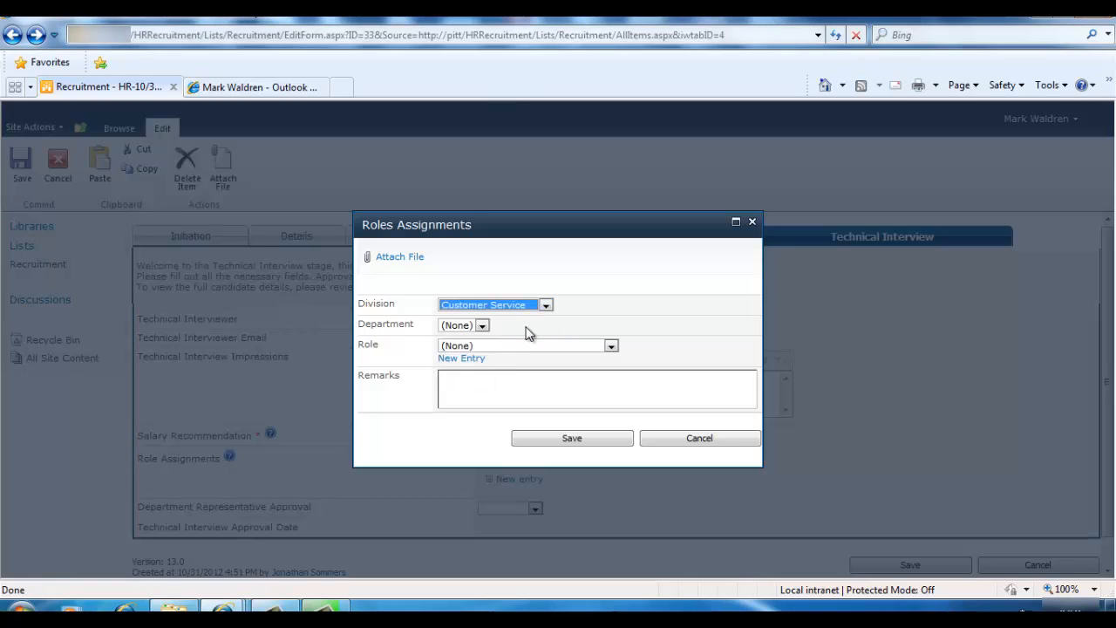
{"action": "left_click", "coordinate": [501, 328]}
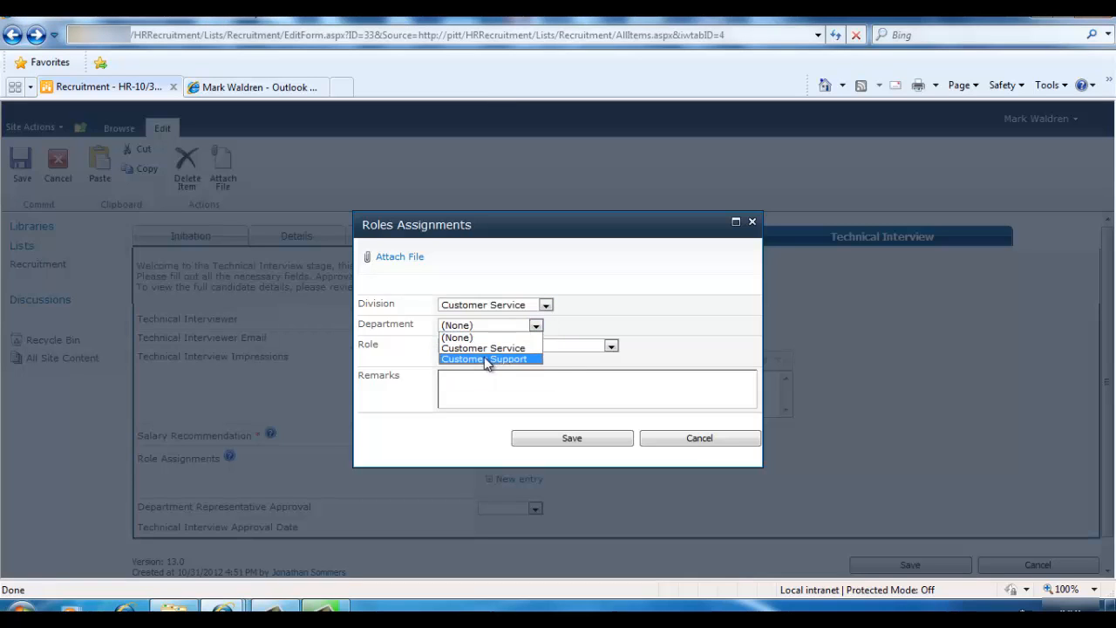
{"action": "left_click", "coordinate": [488, 358]}
{"action": "left_click", "coordinate": [491, 346]}
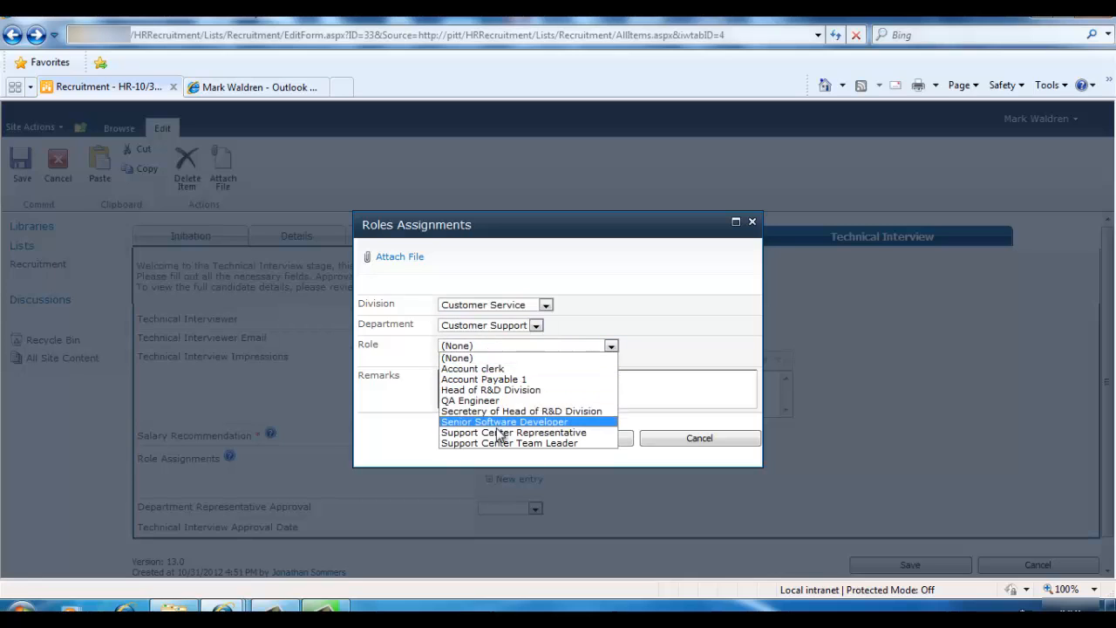
{"action": "left_click", "coordinate": [503, 403]}
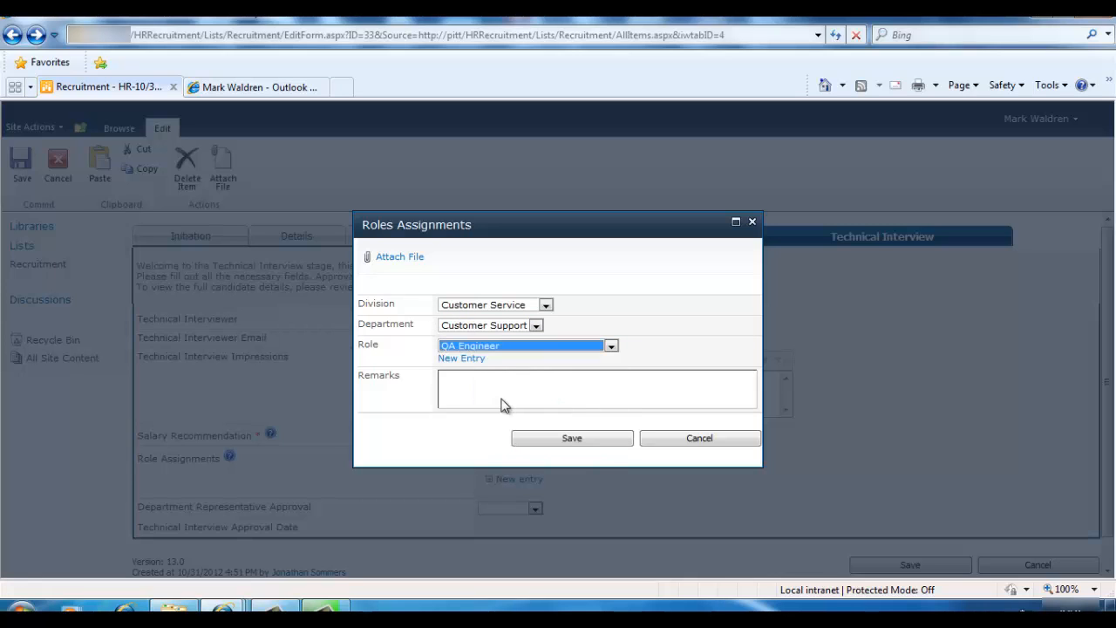
{"action": "left_click", "coordinate": [472, 359]}
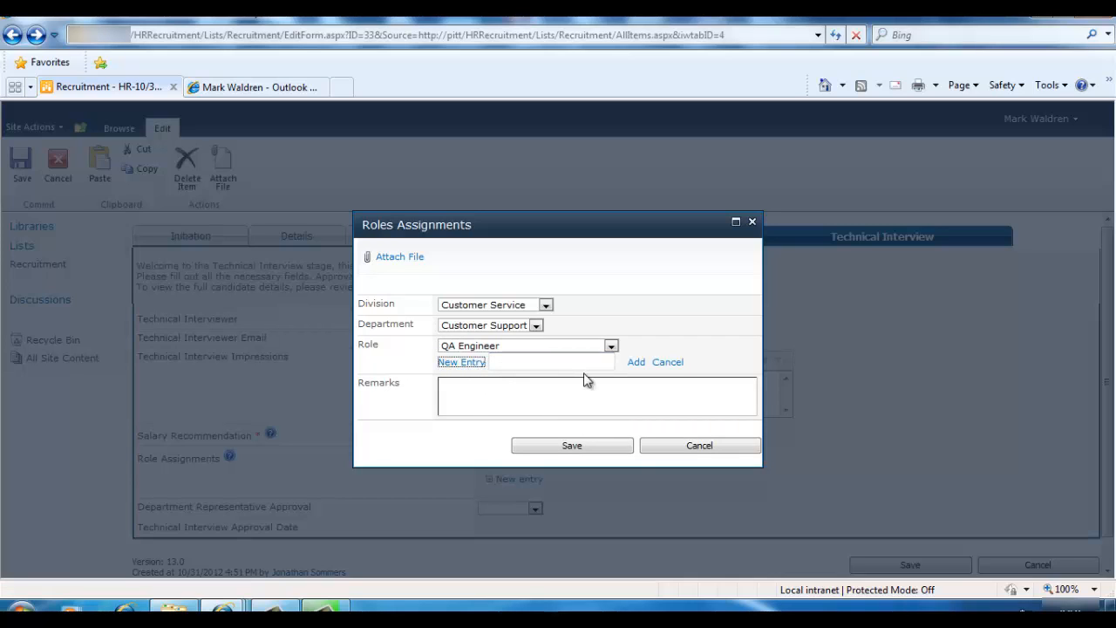
{"action": "left_click", "coordinate": [667, 362]}
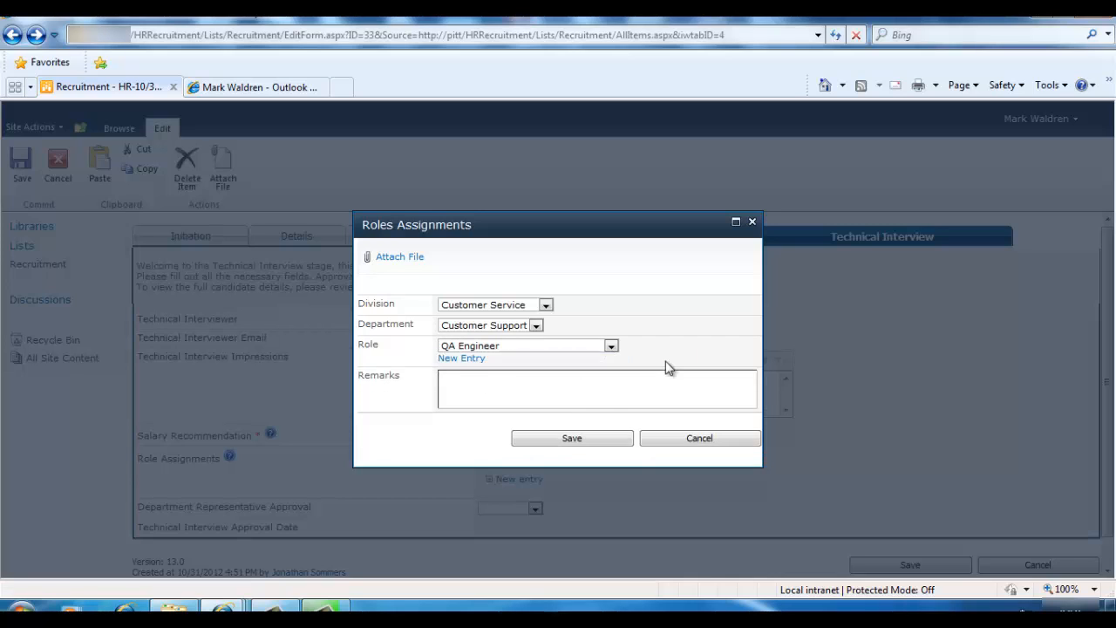
{"action": "left_click", "coordinate": [562, 437]}
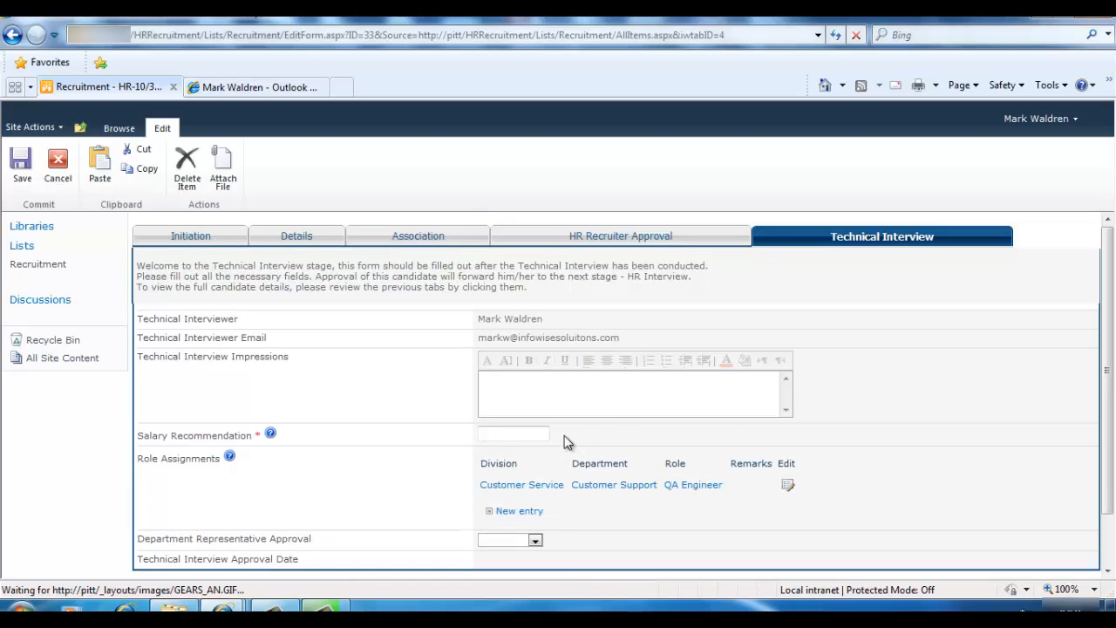
Add and save a second assignment: Support Center Representative under Customer Service, Customer Support
{"action": "left_click", "coordinate": [526, 514]}
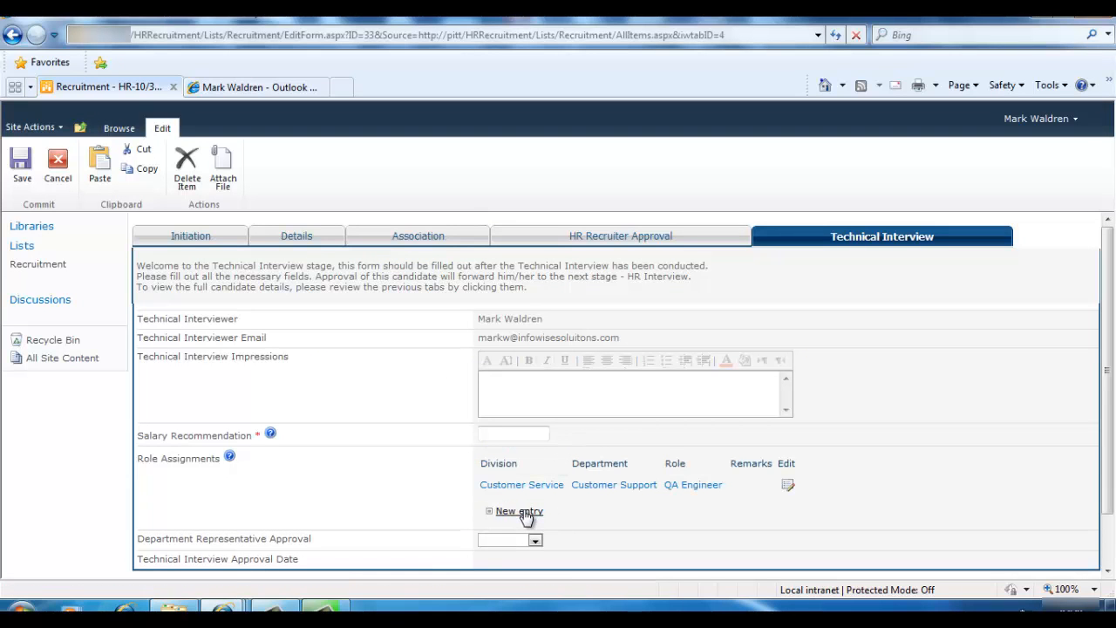
{"action": "left_click", "coordinate": [523, 513]}
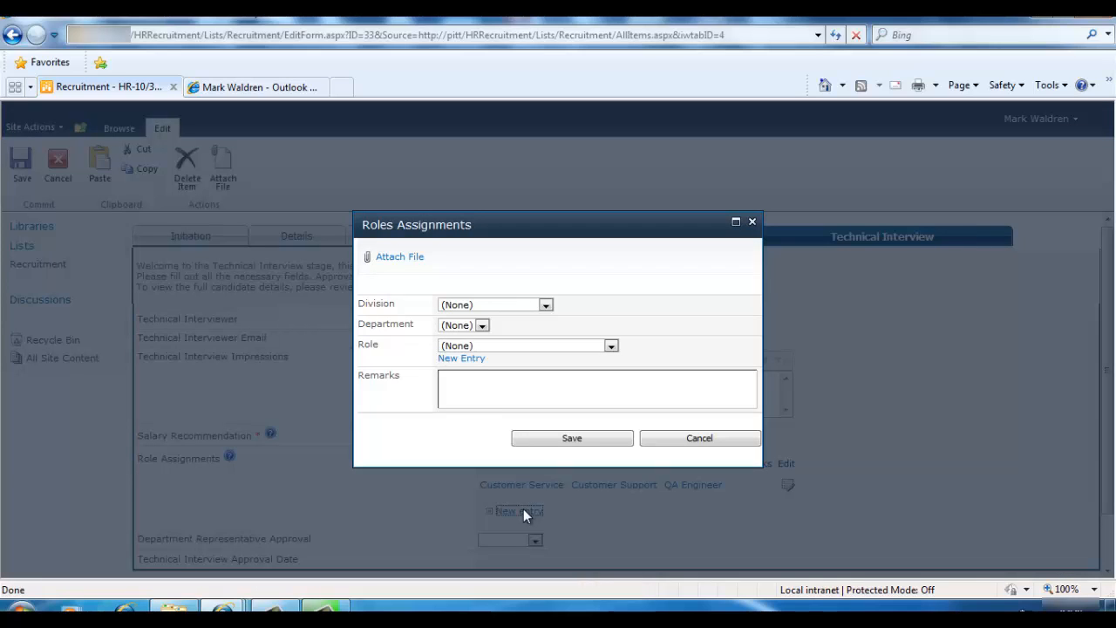
{"action": "left_click", "coordinate": [479, 307]}
{"action": "left_click", "coordinate": [484, 327]}
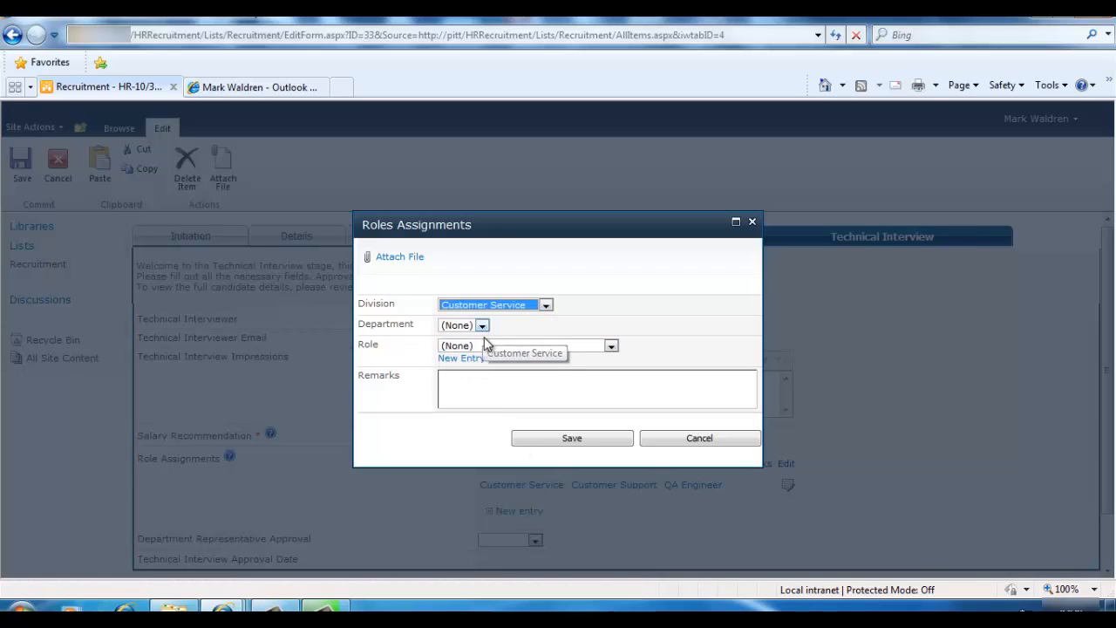
{"action": "left_click", "coordinate": [479, 329]}
{"action": "left_click", "coordinate": [475, 356]}
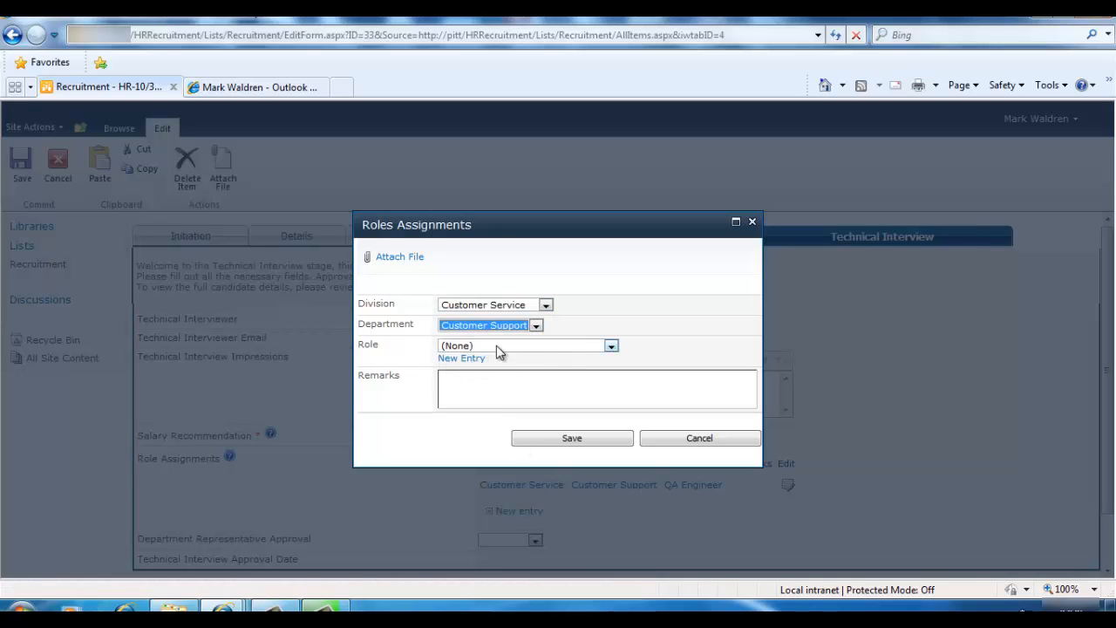
{"action": "left_click", "coordinate": [496, 345]}
{"action": "left_click", "coordinate": [510, 432]}
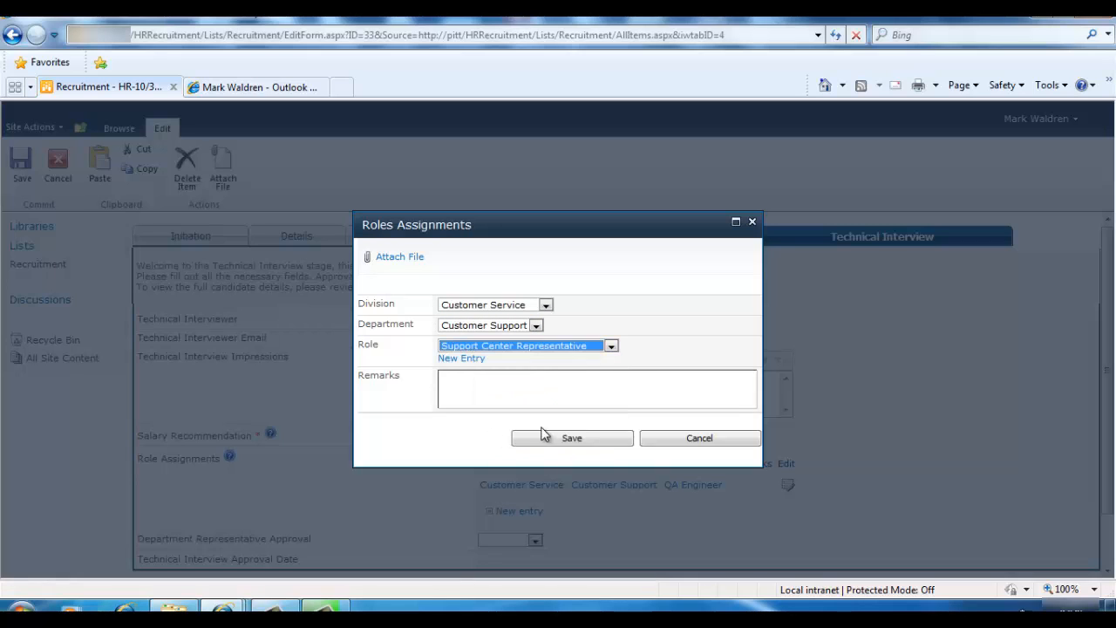
{"action": "left_click", "coordinate": [555, 439]}
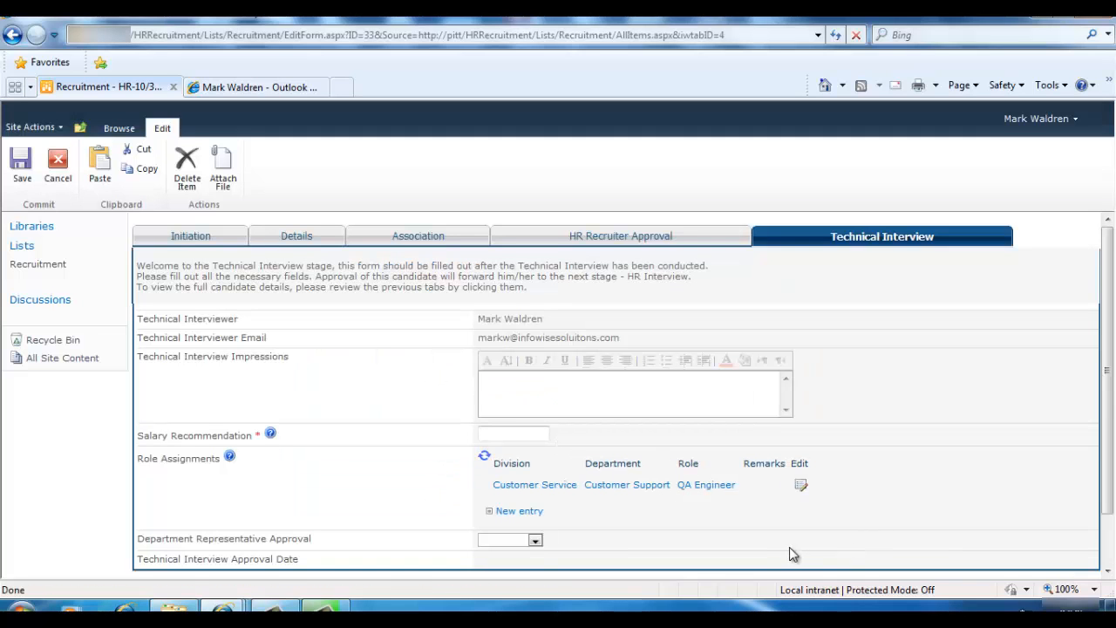
{"action": "scroll", "coordinate": [667, 527], "scroll_direction": "down", "scroll_amount": 3}
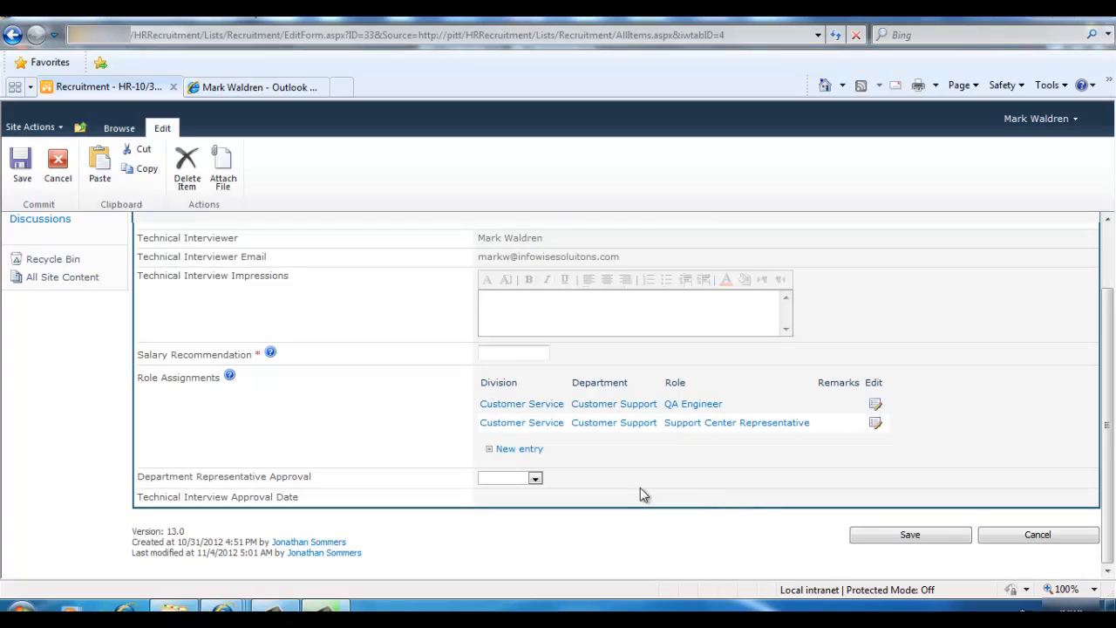
Set Department Representative Approval to Approved and save the Technical Interview stage
{"action": "left_click", "coordinate": [535, 479]}
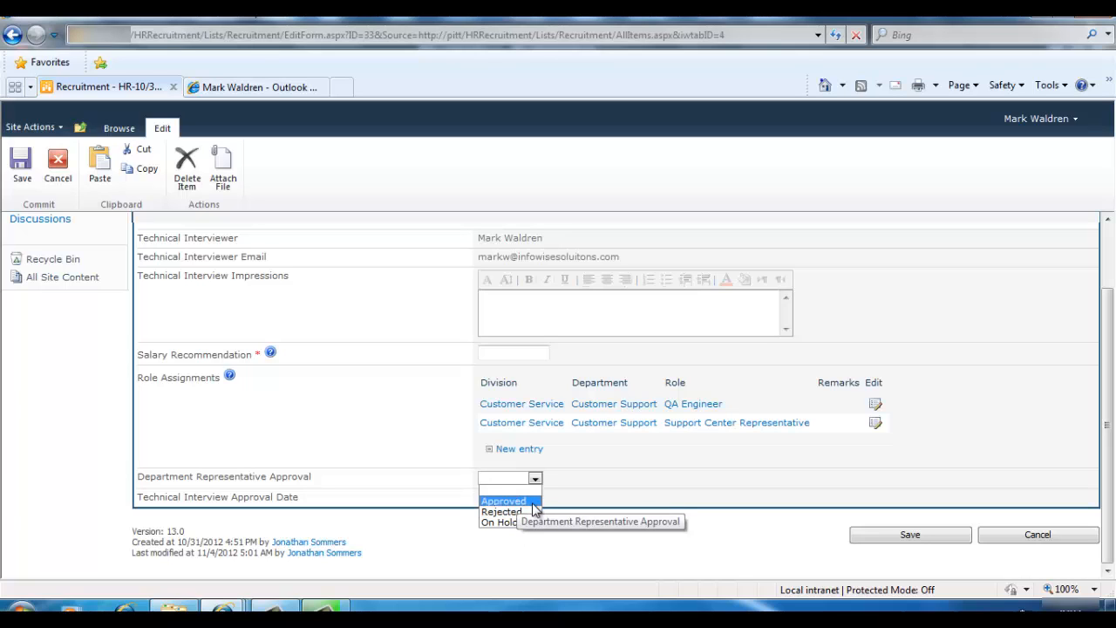
{"action": "left_click", "coordinate": [883, 537]}
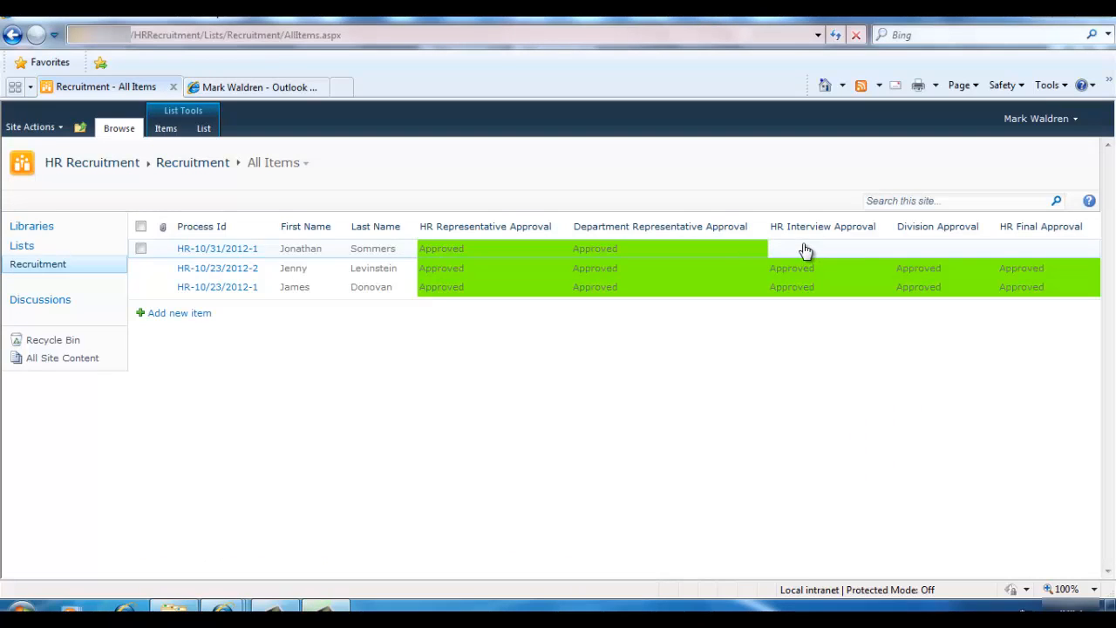
In the HR interviewer's mailbox, read the review email and follow its link to the HR Interview form
{"action": "mouse_move", "coordinate": [235, 606]}
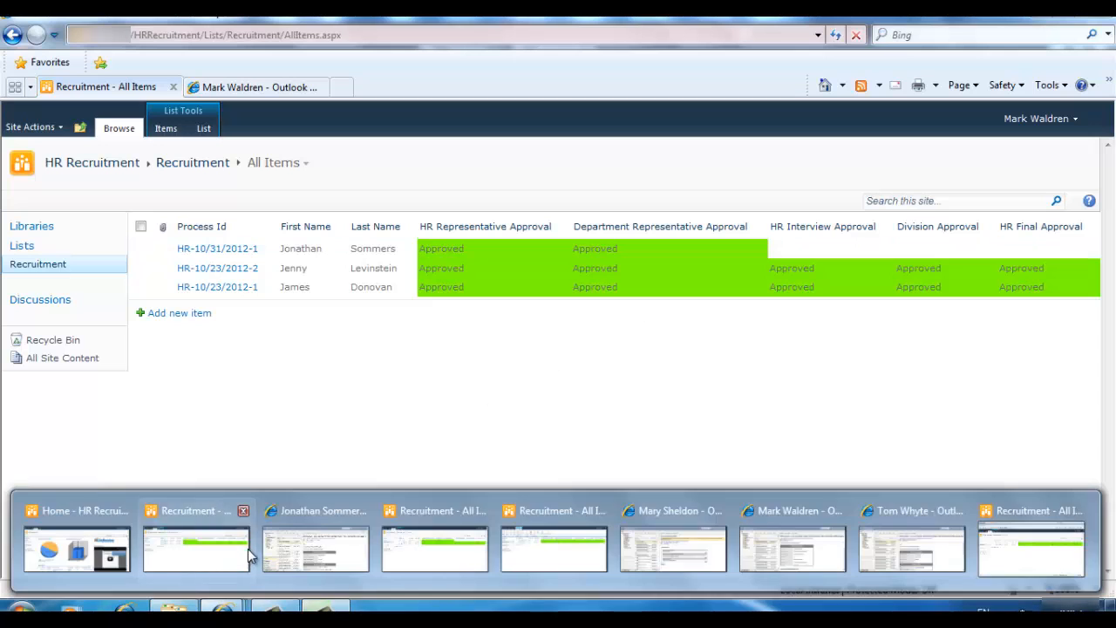
{"action": "left_click", "coordinate": [336, 557]}
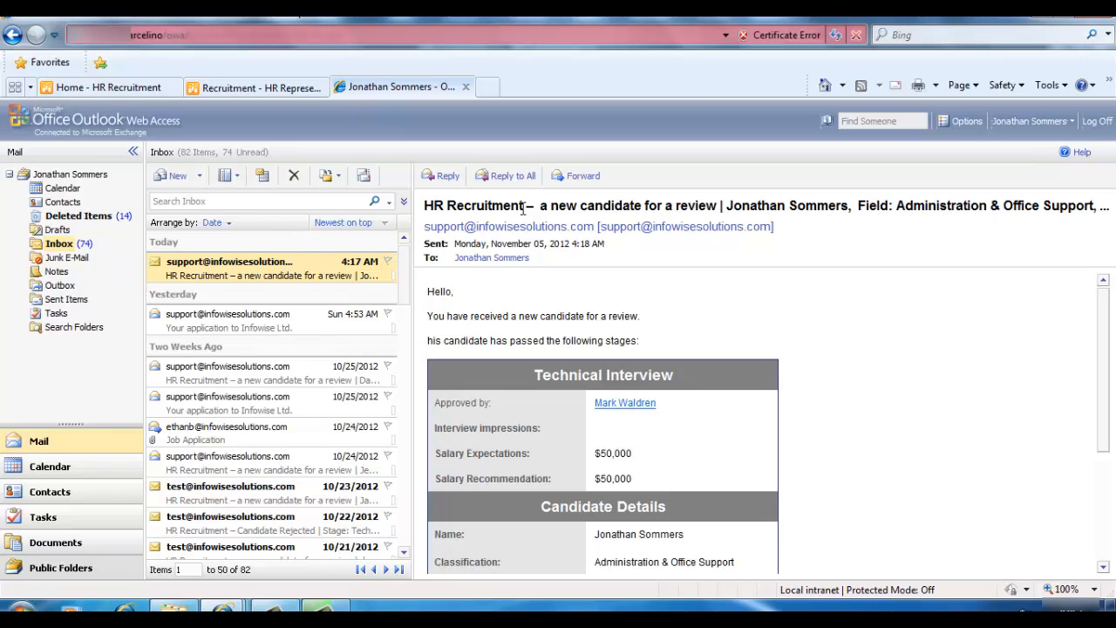
{"action": "scroll", "coordinate": [637, 436], "scroll_direction": "down", "scroll_amount": 4}
{"action": "scroll", "coordinate": [654, 331], "scroll_direction": "up", "scroll_amount": 4}
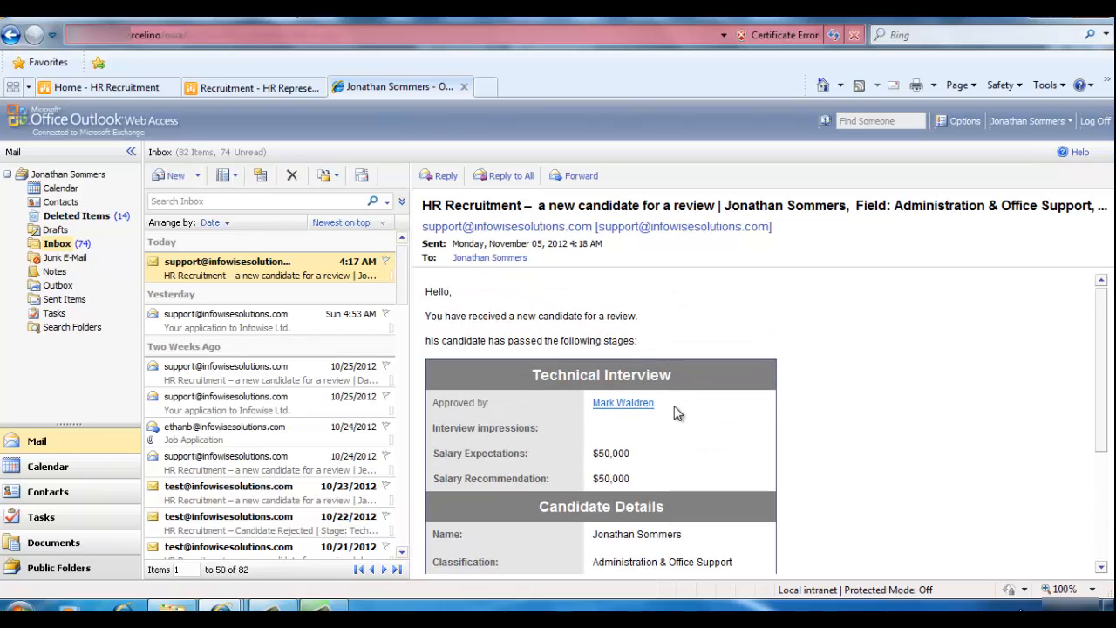
{"action": "scroll", "coordinate": [703, 473], "scroll_direction": "down", "scroll_amount": 2}
{"action": "scroll", "coordinate": [689, 462], "scroll_direction": "down", "scroll_amount": 3}
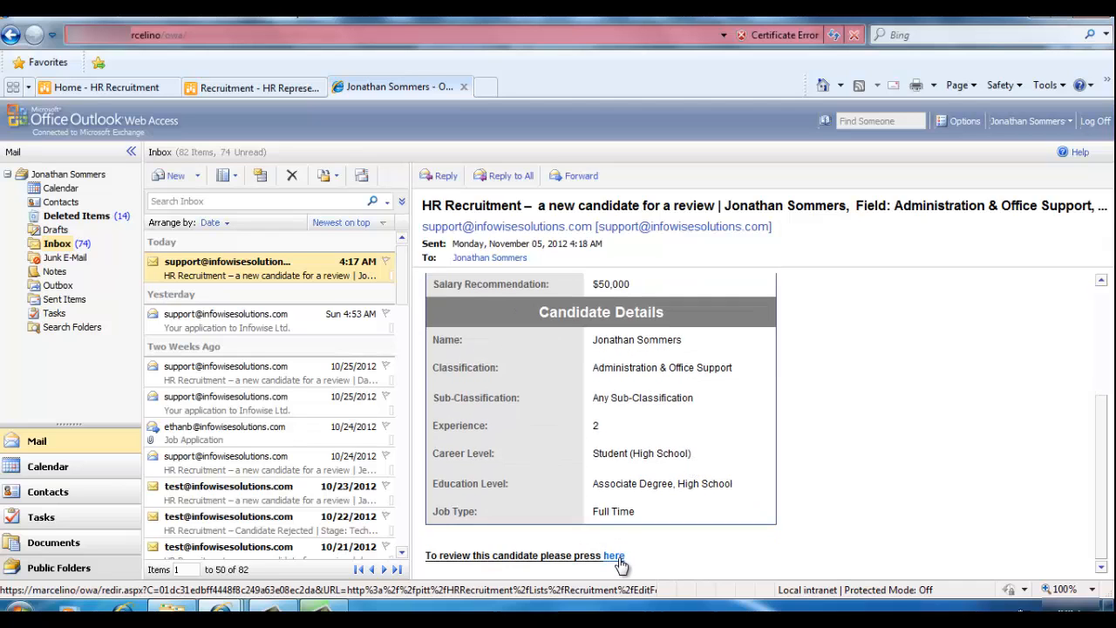
{"action": "left_click", "coordinate": [616, 557]}
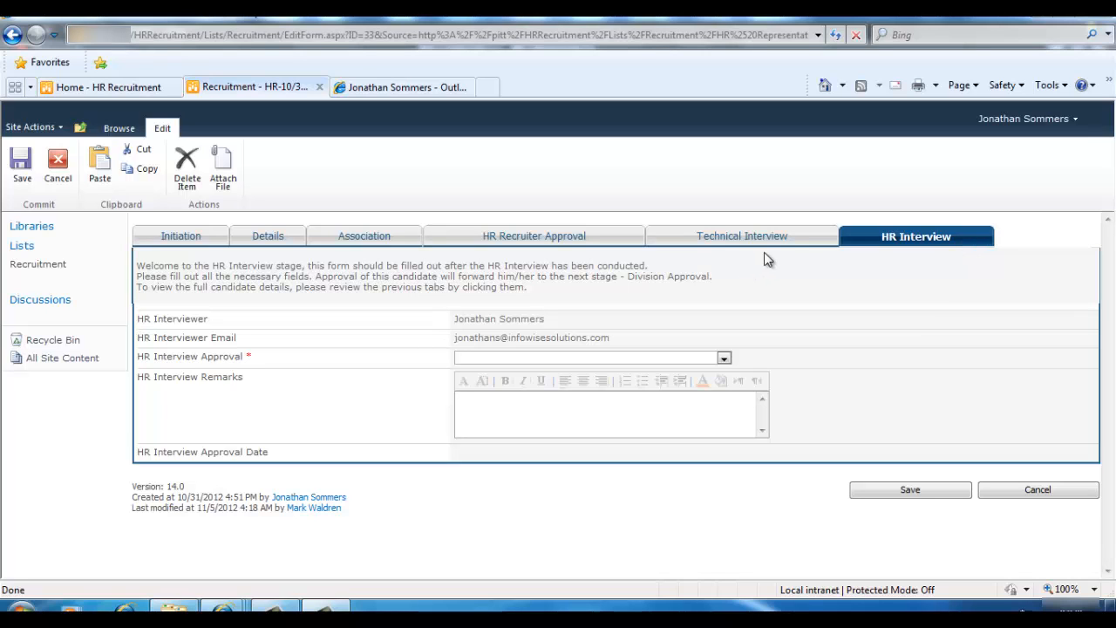
Set HR Interview Approval to Approved and save, then switch to the division approver's mailbox
{"action": "left_click", "coordinate": [783, 239]}
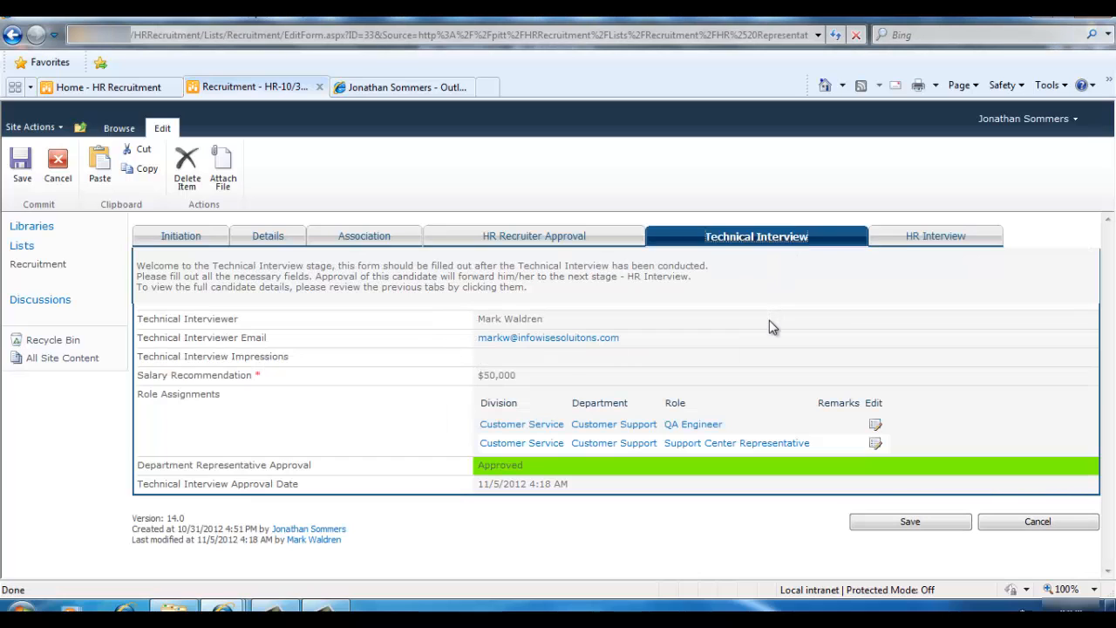
{"action": "left_click", "coordinate": [891, 239]}
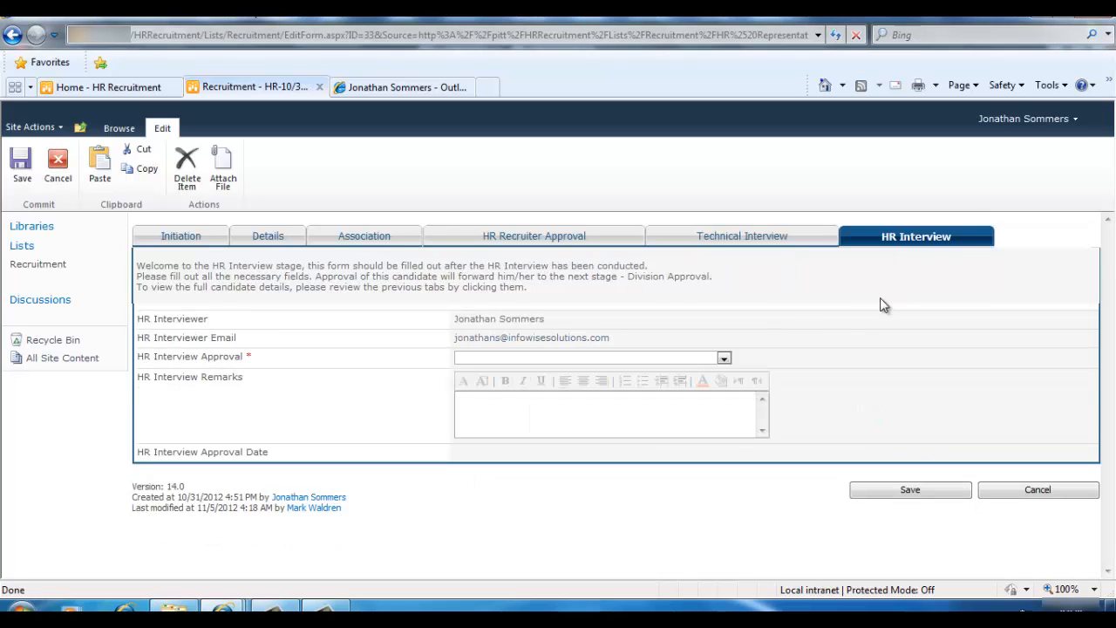
{"action": "left_click", "coordinate": [724, 359]}
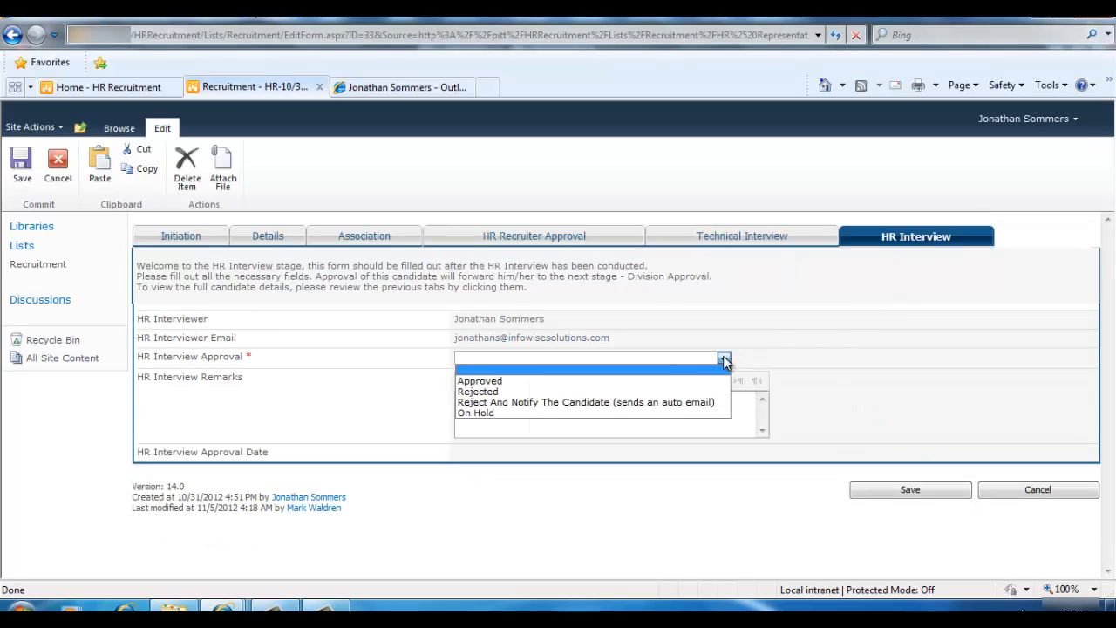
{"action": "left_click", "coordinate": [634, 384]}
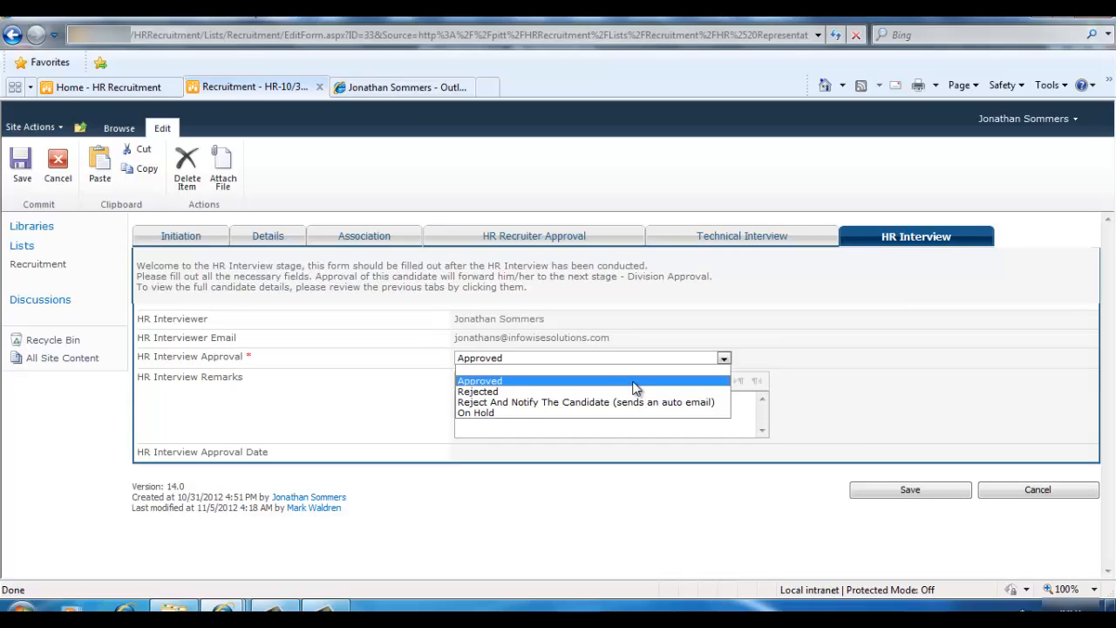
{"action": "left_click", "coordinate": [907, 490]}
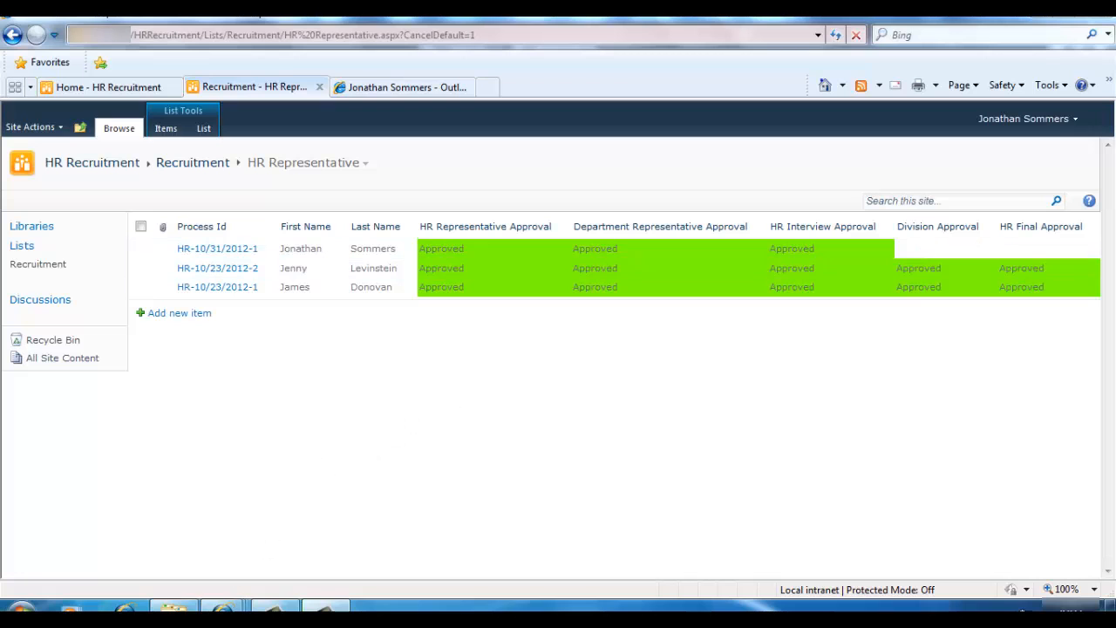
{"action": "mouse_move", "coordinate": [225, 605]}
{"action": "left_click", "coordinate": [673, 549]}
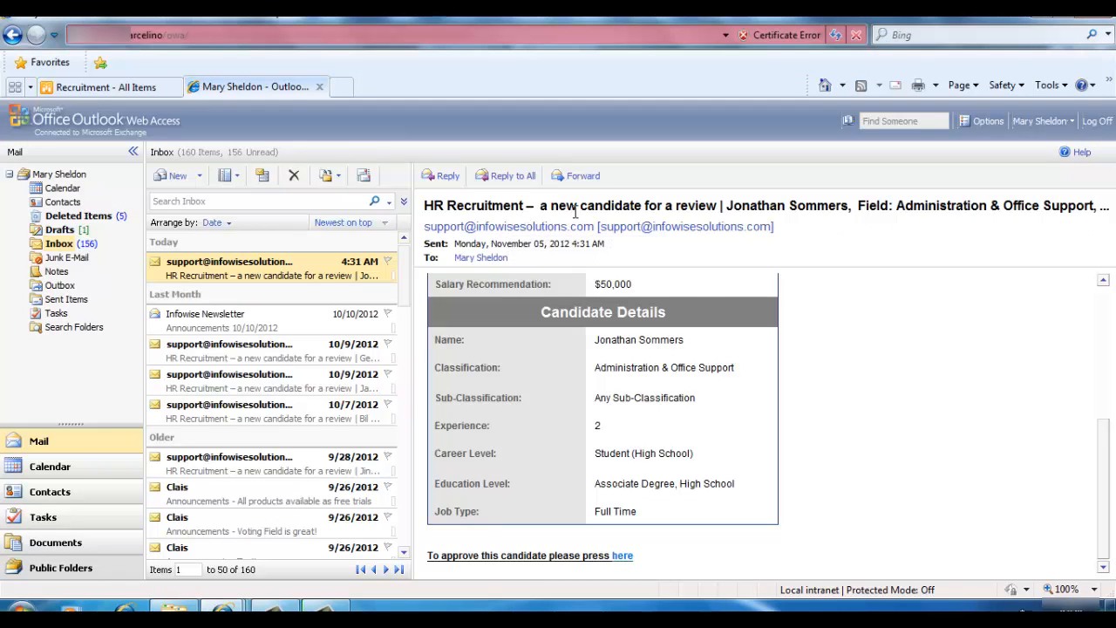
Read through the division approver's review email and follow its link to the Division Approval form
{"action": "scroll", "coordinate": [781, 331], "scroll_direction": "up", "scroll_amount": 6}
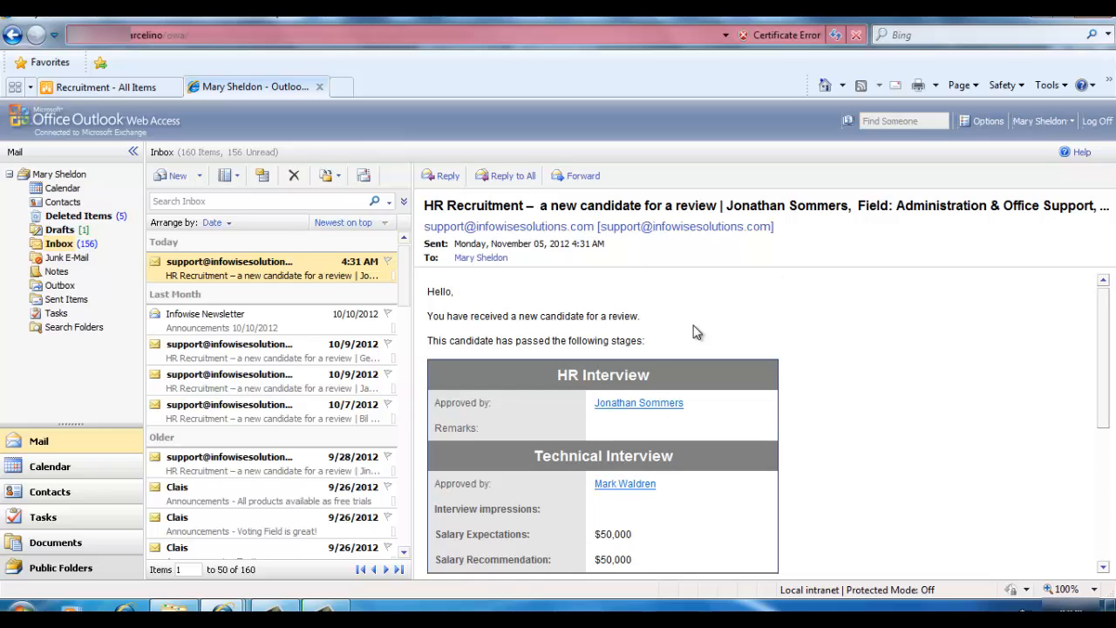
{"action": "scroll", "coordinate": [693, 328], "scroll_direction": "down", "scroll_amount": 1}
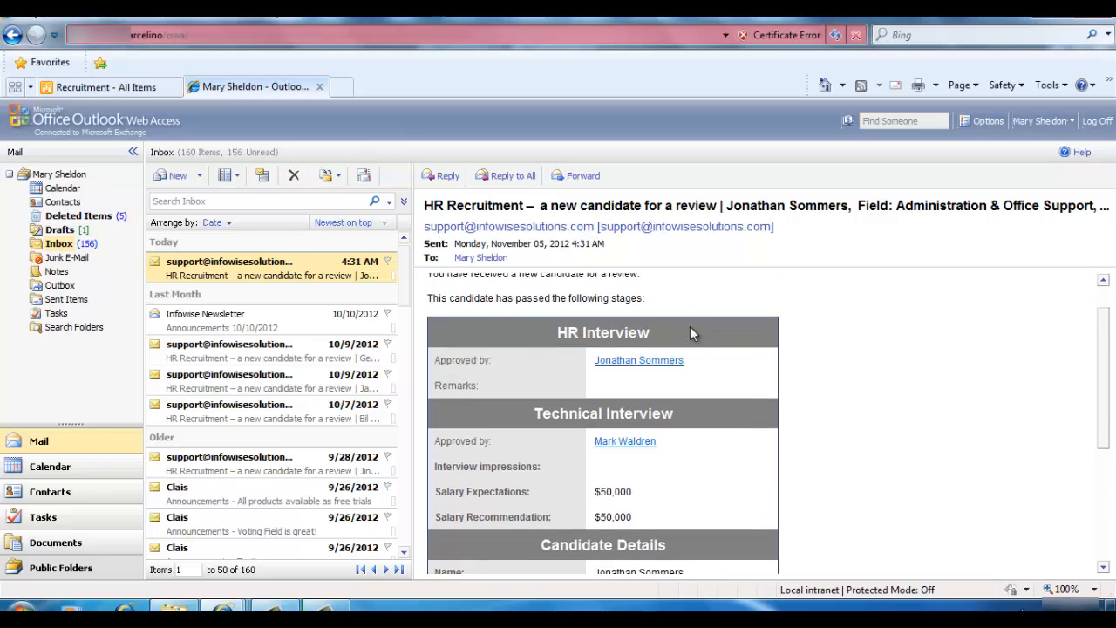
{"action": "scroll", "coordinate": [717, 351], "scroll_direction": "down", "scroll_amount": 2}
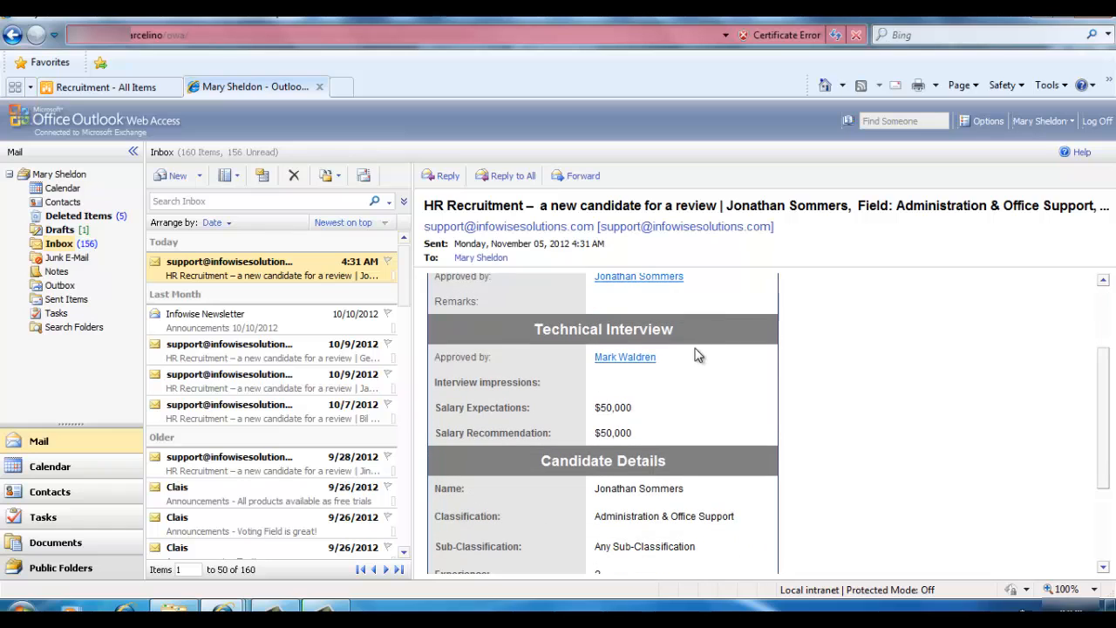
{"action": "scroll", "coordinate": [686, 342], "scroll_direction": "down", "scroll_amount": 3}
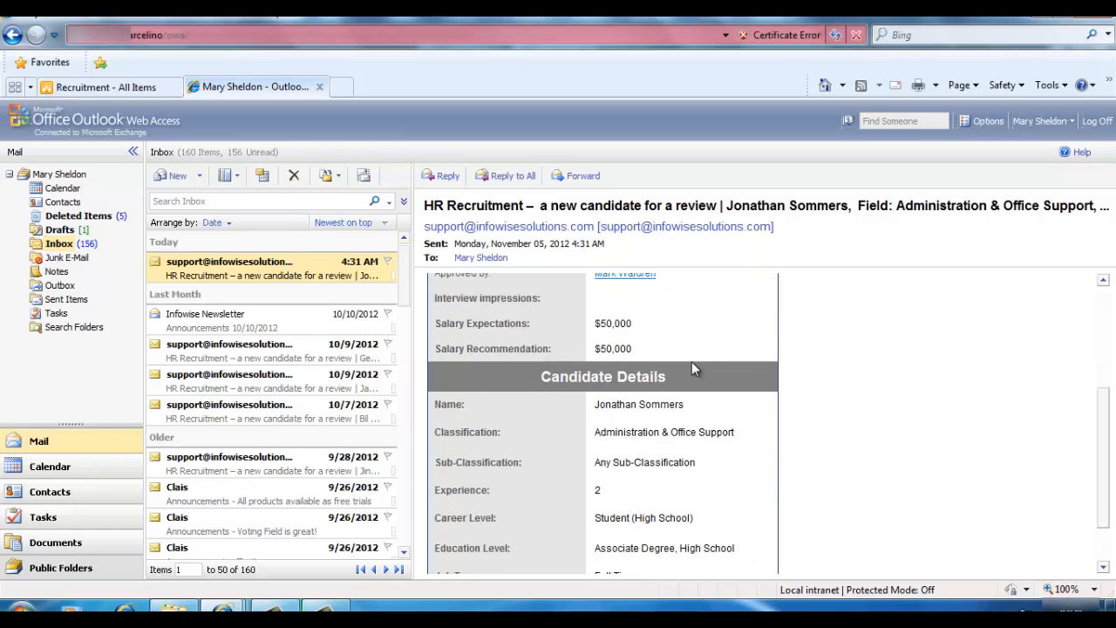
{"action": "scroll", "coordinate": [691, 360], "scroll_direction": "down", "scroll_amount": 1}
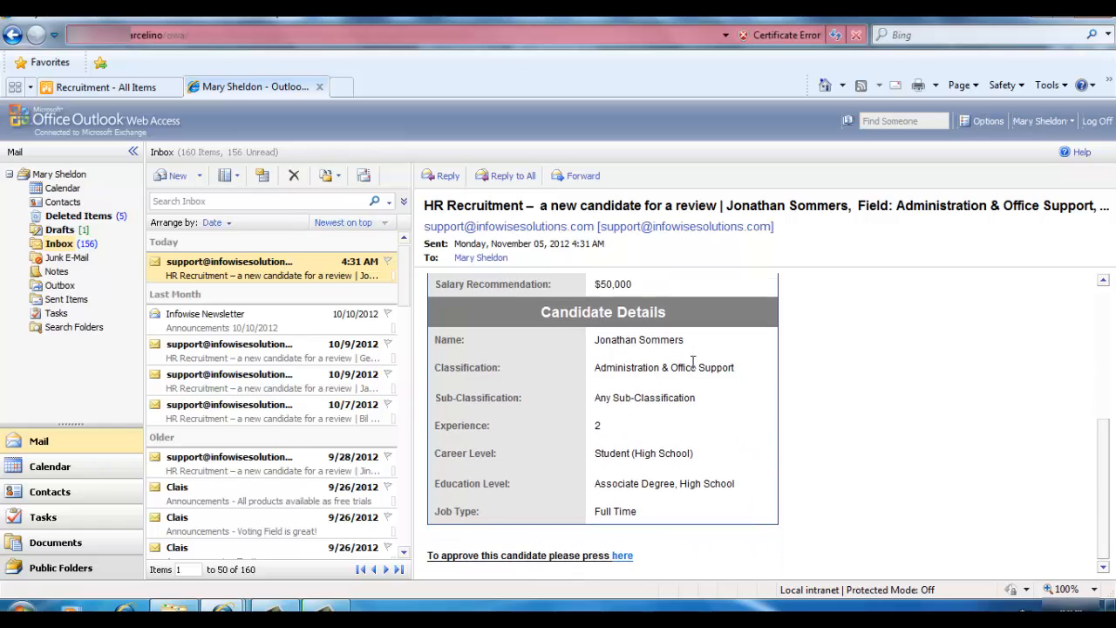
{"action": "left_click", "coordinate": [620, 556]}
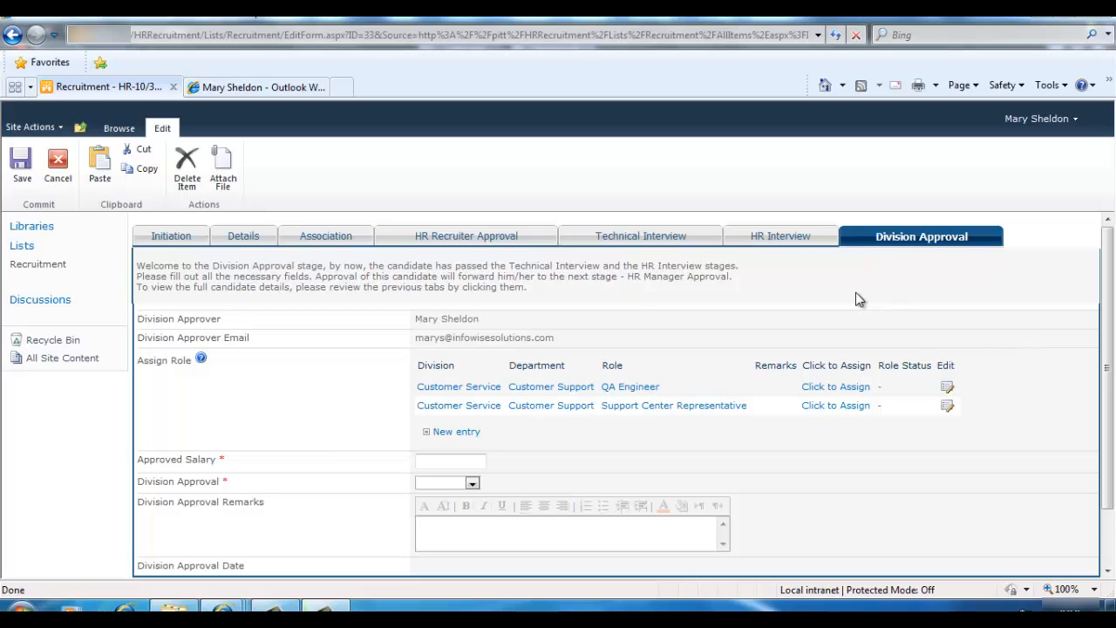
Review the HR Interview and Technical Interview tabs, then bring up the Division Approval tab
{"action": "left_click", "coordinate": [783, 238]}
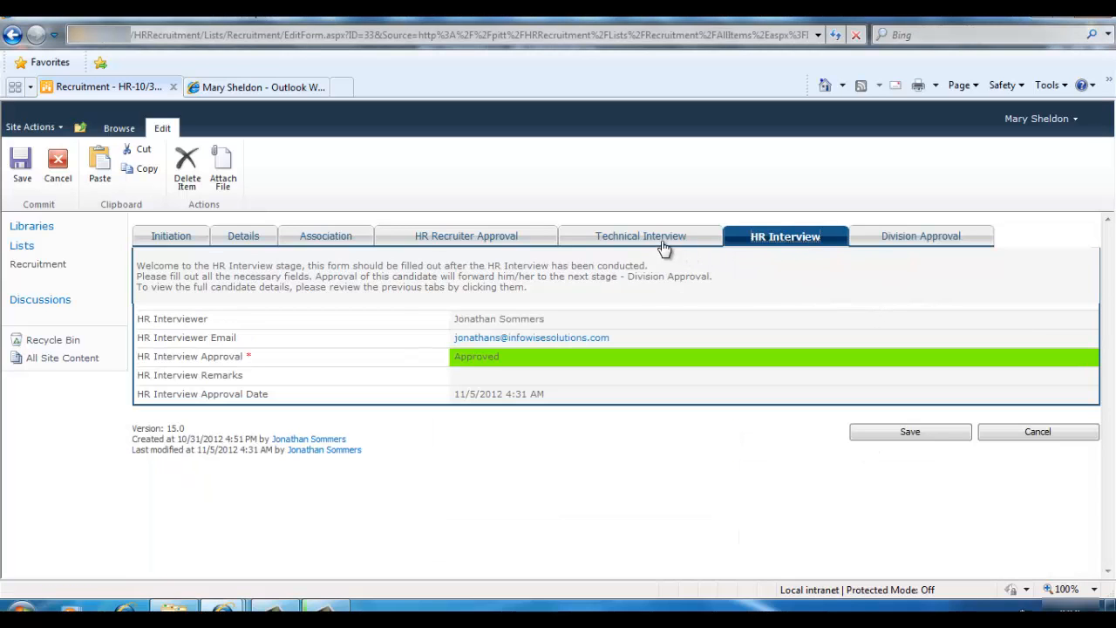
{"action": "left_click", "coordinate": [657, 242]}
{"action": "left_click", "coordinate": [778, 238]}
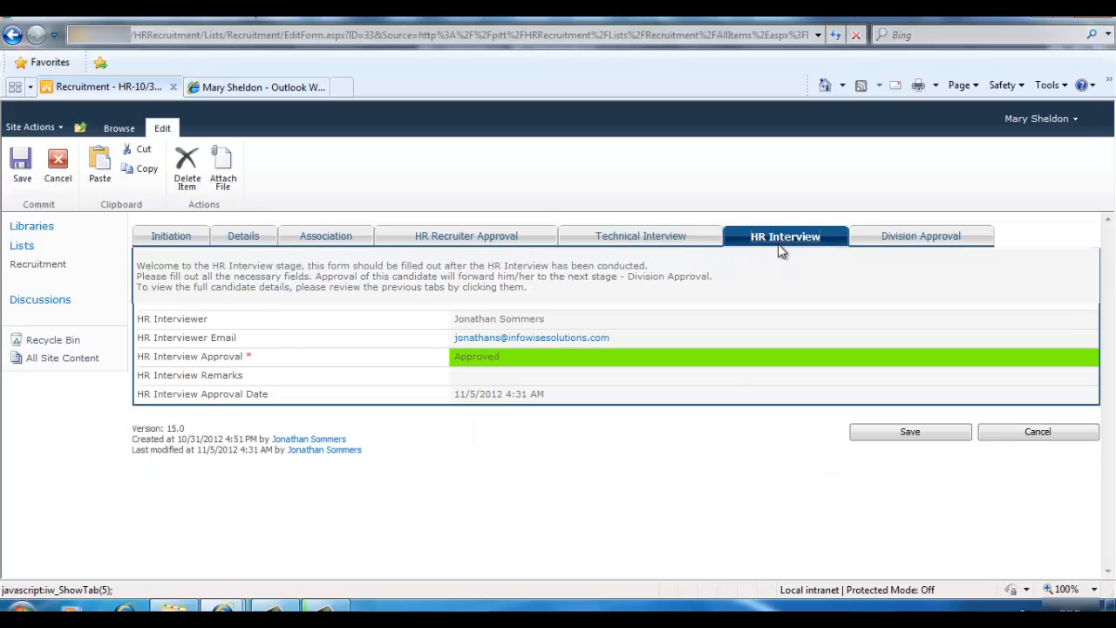
{"action": "left_click", "coordinate": [667, 243]}
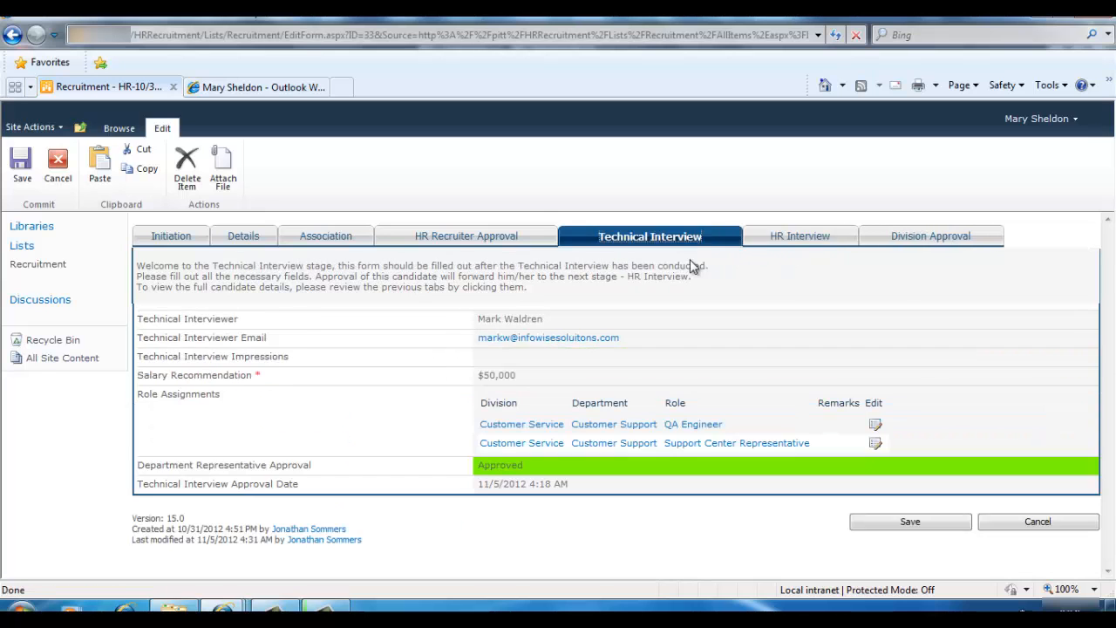
{"action": "left_click", "coordinate": [784, 239]}
{"action": "left_click", "coordinate": [881, 255]}
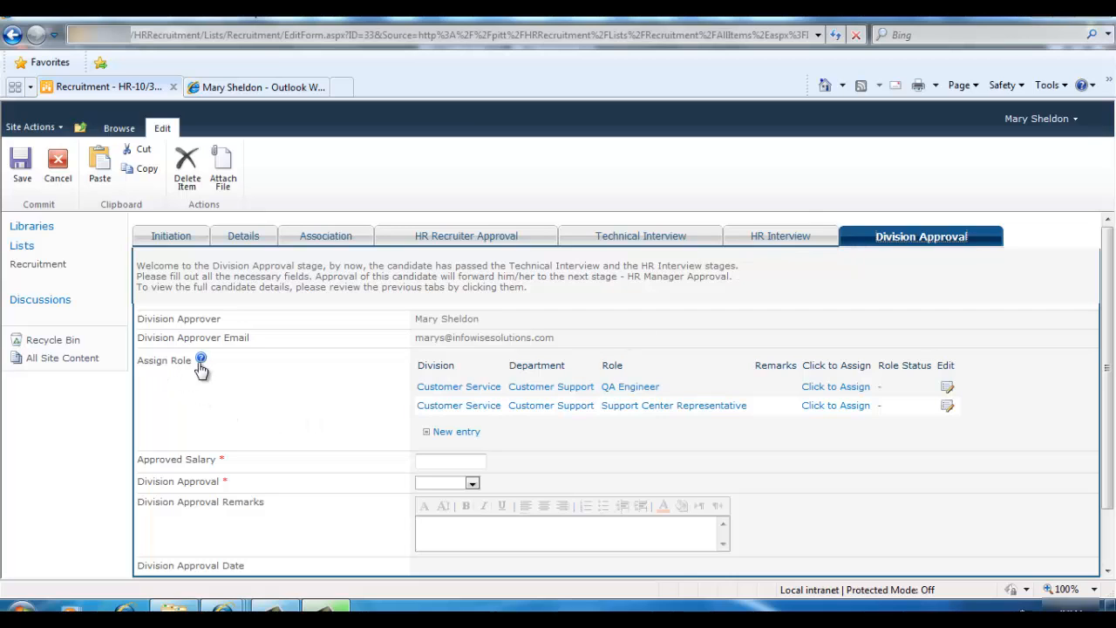
{"action": "mouse_move", "coordinate": [201, 364]}
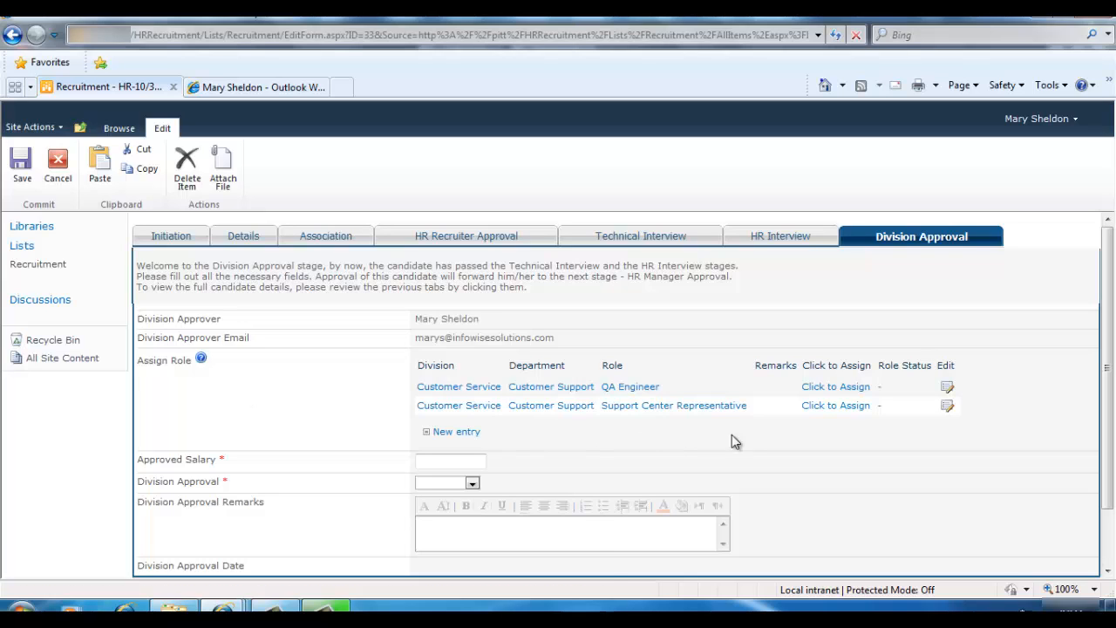
Assign Support Center Representative, enter 50000 approved salary, set Division Approval to Approved, and save
{"action": "left_click", "coordinate": [827, 406]}
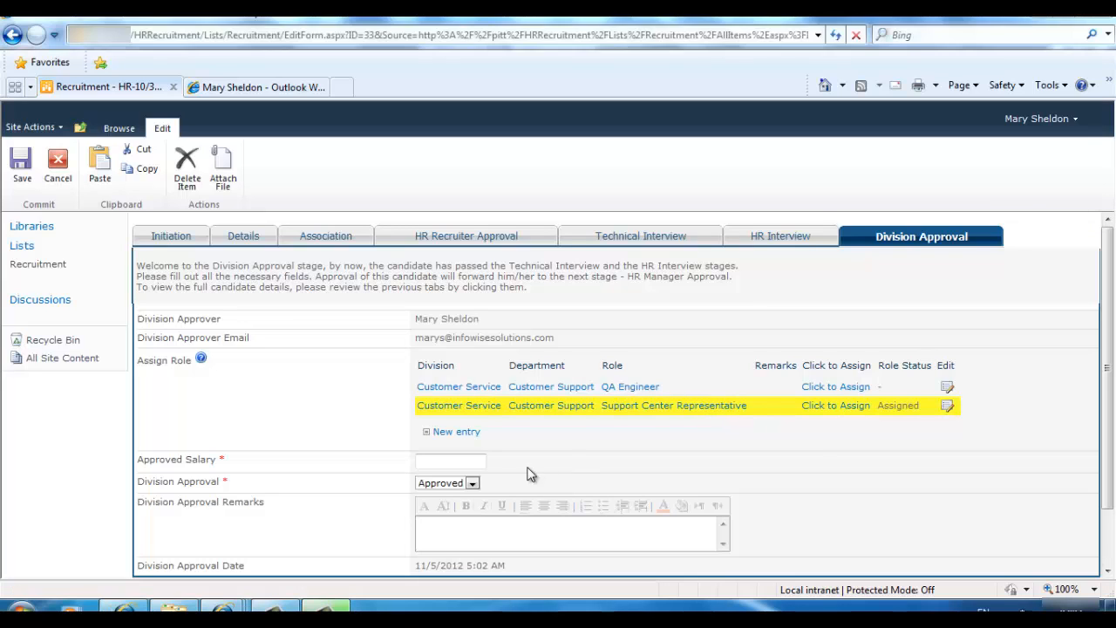
{"action": "left_click", "coordinate": [474, 461]}
{"action": "type", "text": "50000"}
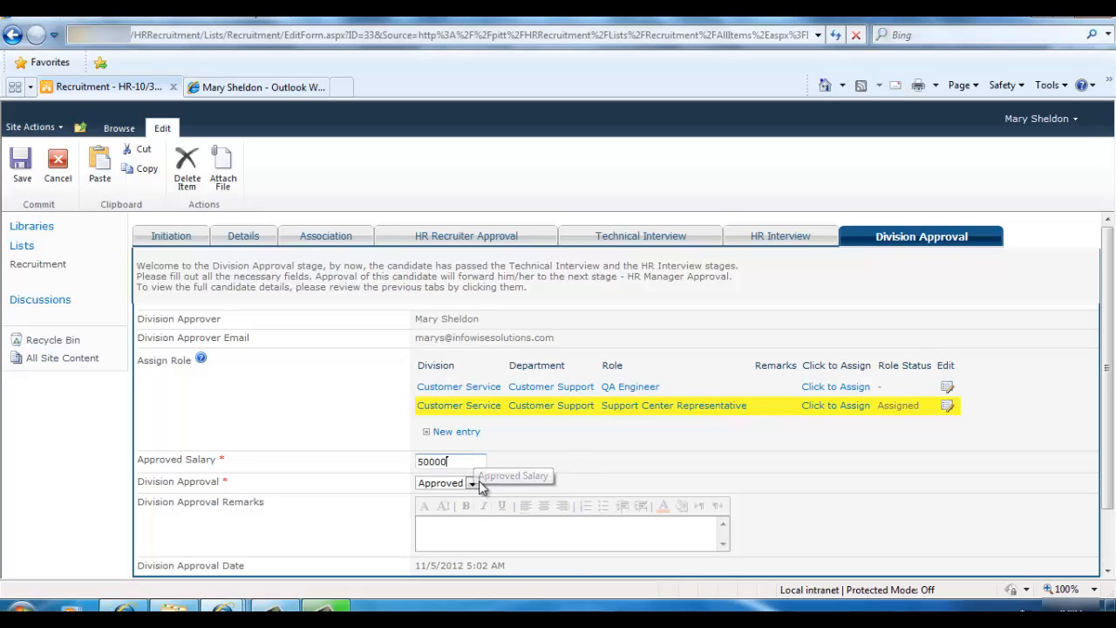
{"action": "left_click", "coordinate": [471, 484]}
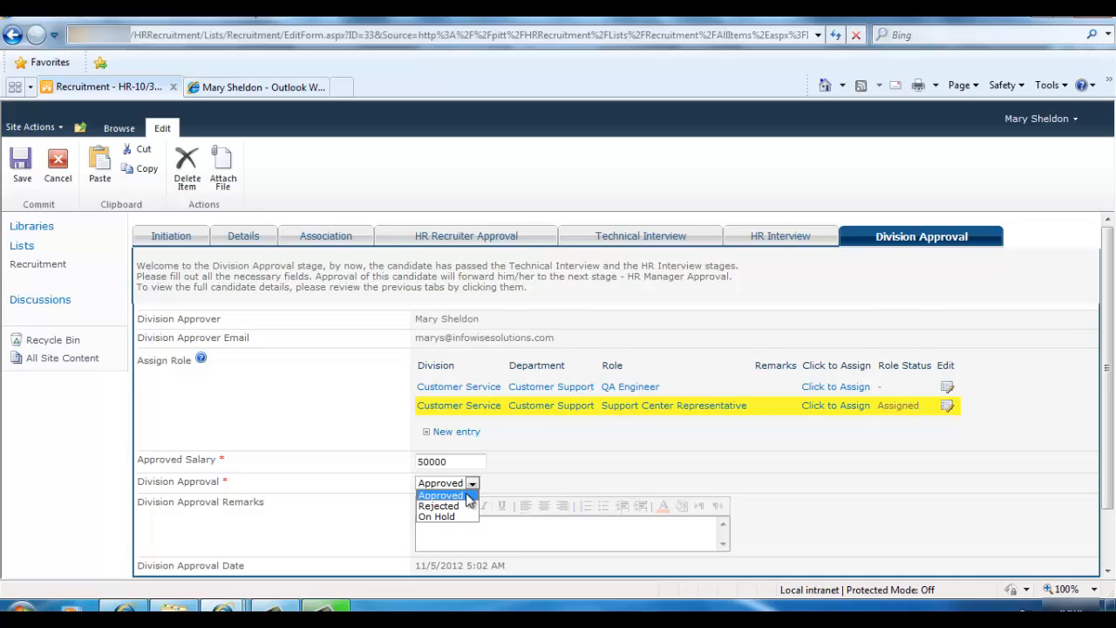
{"action": "left_click", "coordinate": [467, 495]}
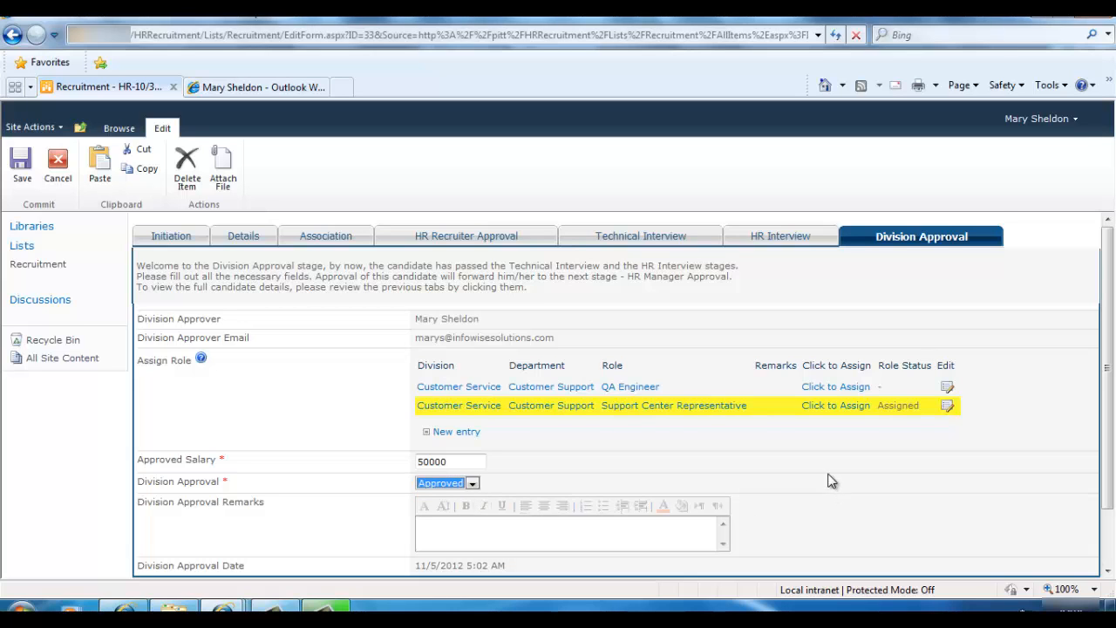
{"action": "scroll", "coordinate": [829, 481], "scroll_direction": "down", "scroll_amount": 2}
{"action": "left_click", "coordinate": [909, 535]}
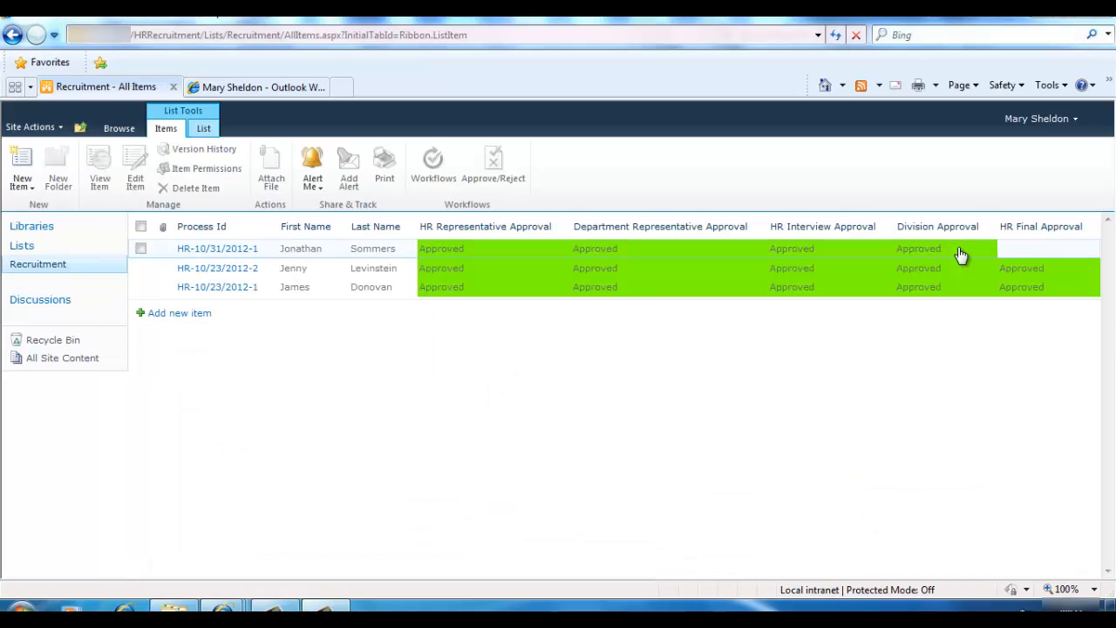
In the HR manager's mailbox, scroll the new-candidate review email down to its approval link
{"action": "mouse_move", "coordinate": [223, 607]}
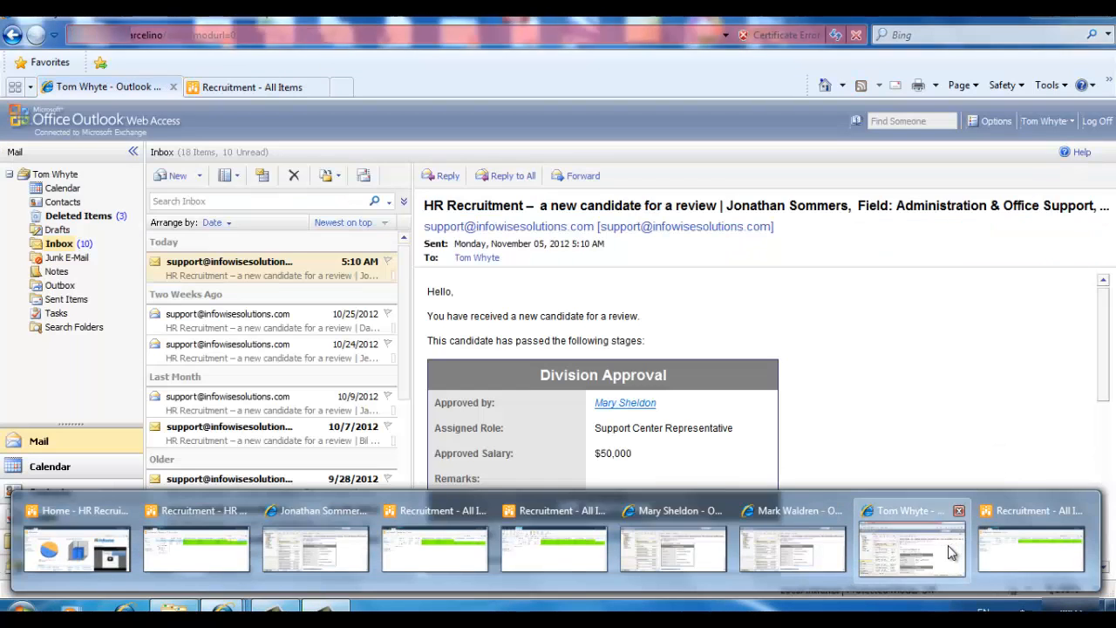
{"action": "left_click", "coordinate": [955, 549]}
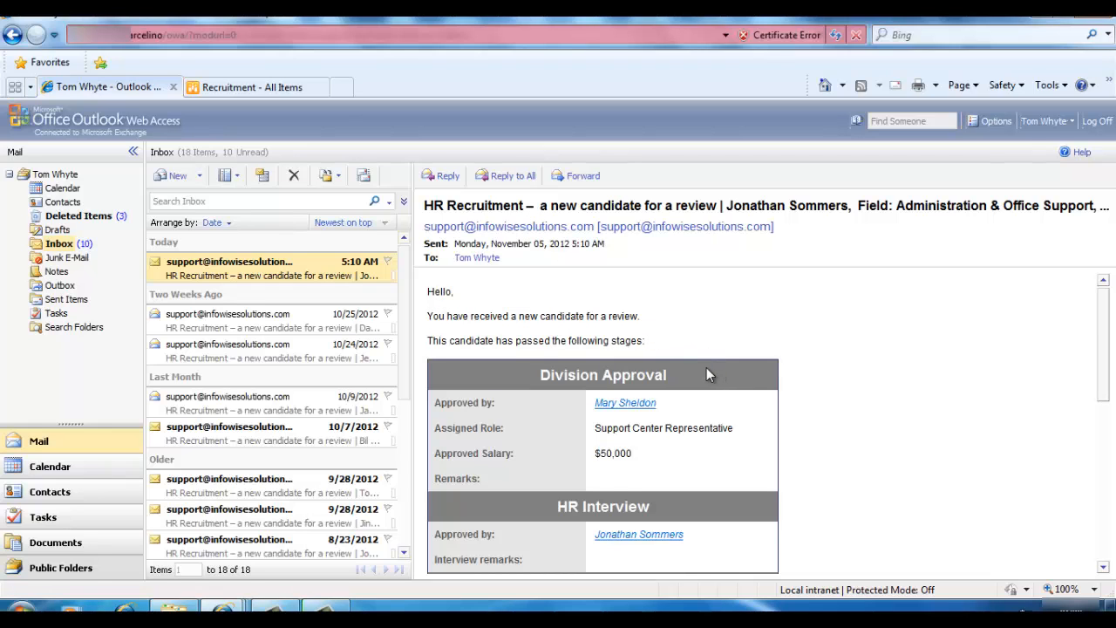
{"action": "scroll", "coordinate": [697, 377], "scroll_direction": "down", "scroll_amount": 3}
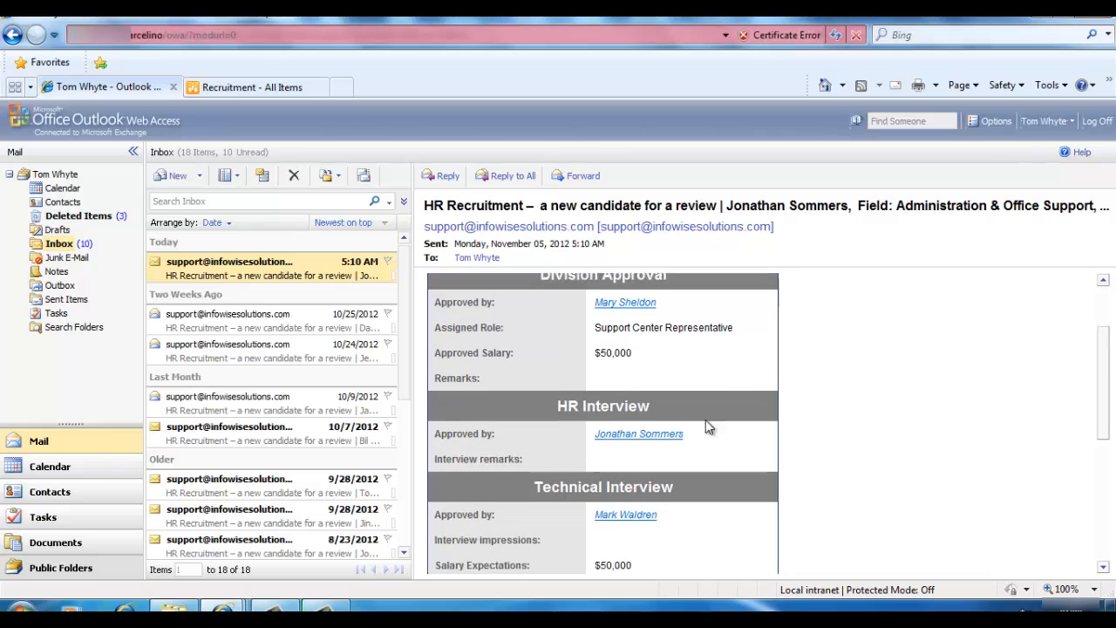
{"action": "scroll", "coordinate": [746, 449], "scroll_direction": "down", "scroll_amount": 4}
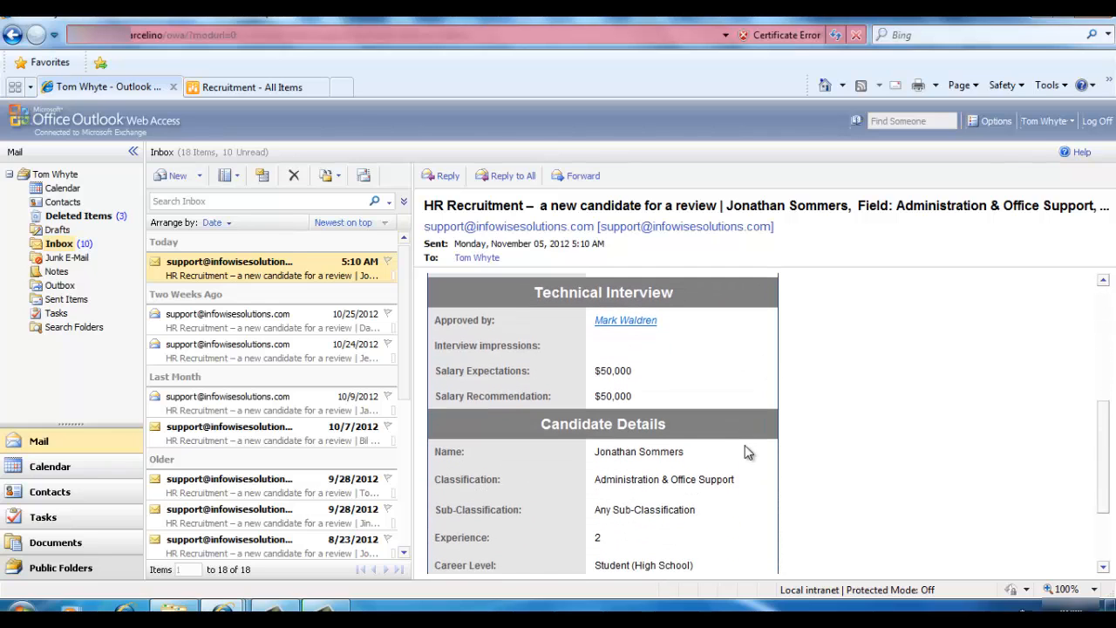
{"action": "scroll", "coordinate": [739, 447], "scroll_direction": "down", "scroll_amount": 3}
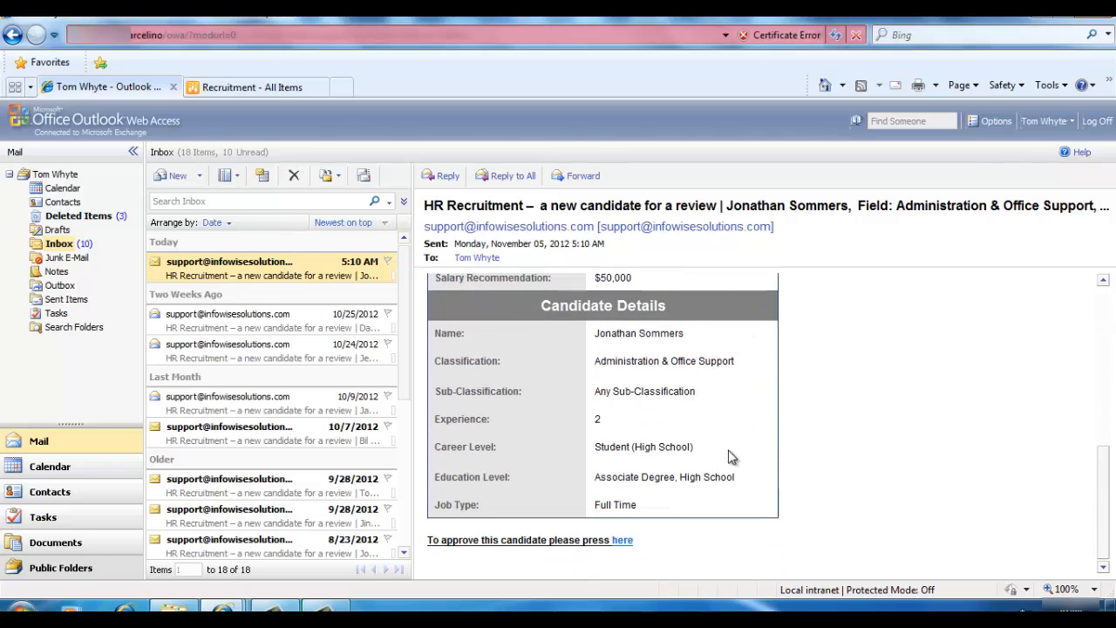
{"action": "left_click", "coordinate": [622, 541]}
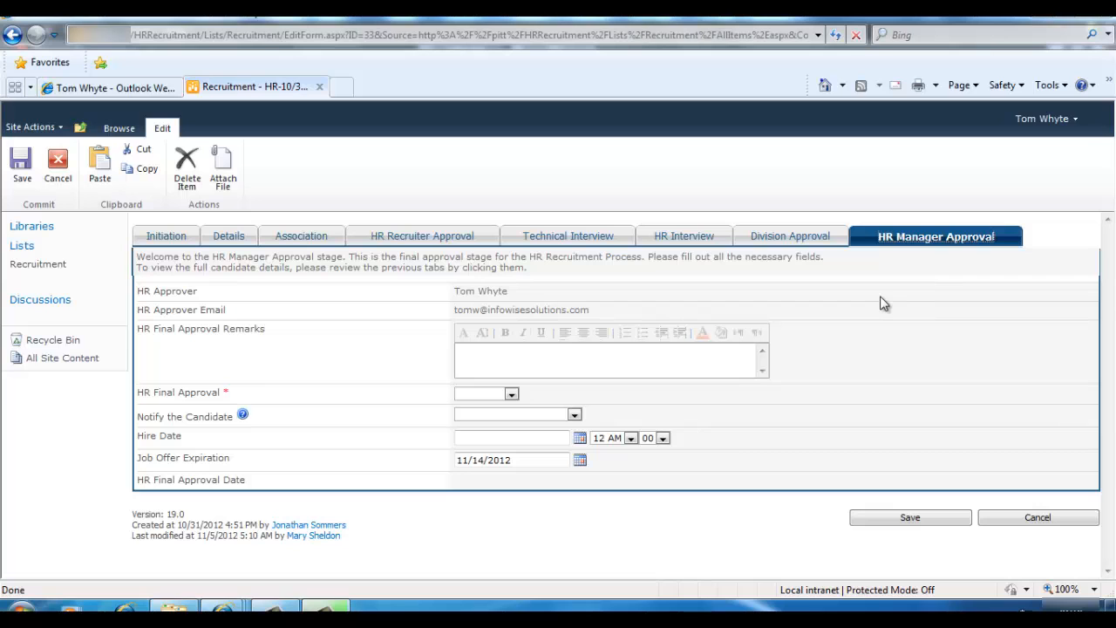
Review the Division Approval and HR Interview stages, then the HR Final Approval and notification choices
{"action": "left_click", "coordinate": [750, 239]}
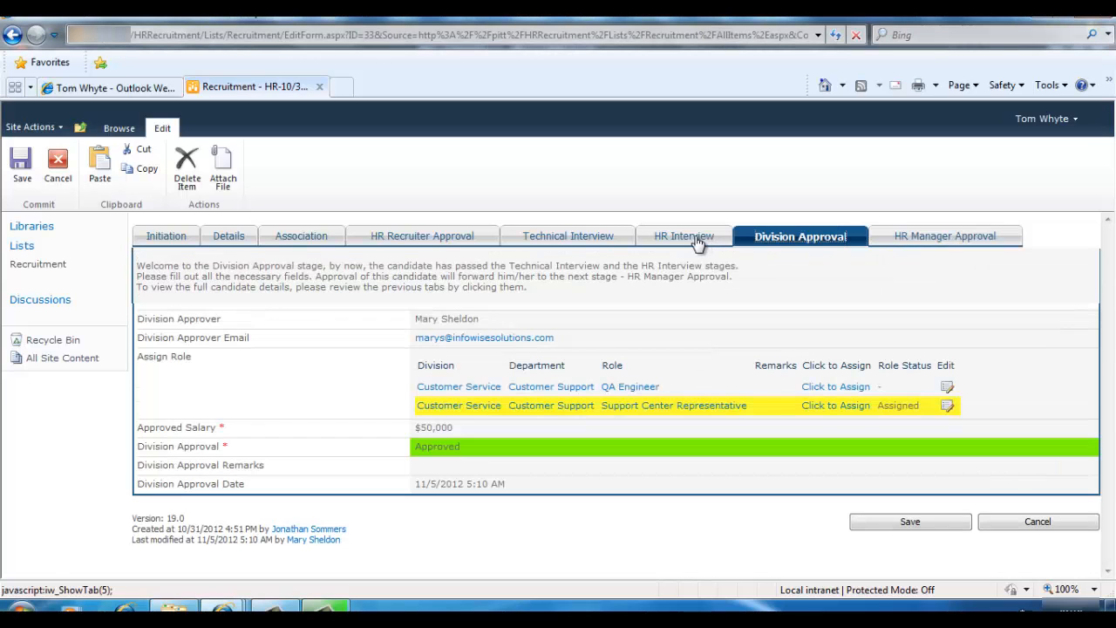
{"action": "left_click", "coordinate": [694, 242]}
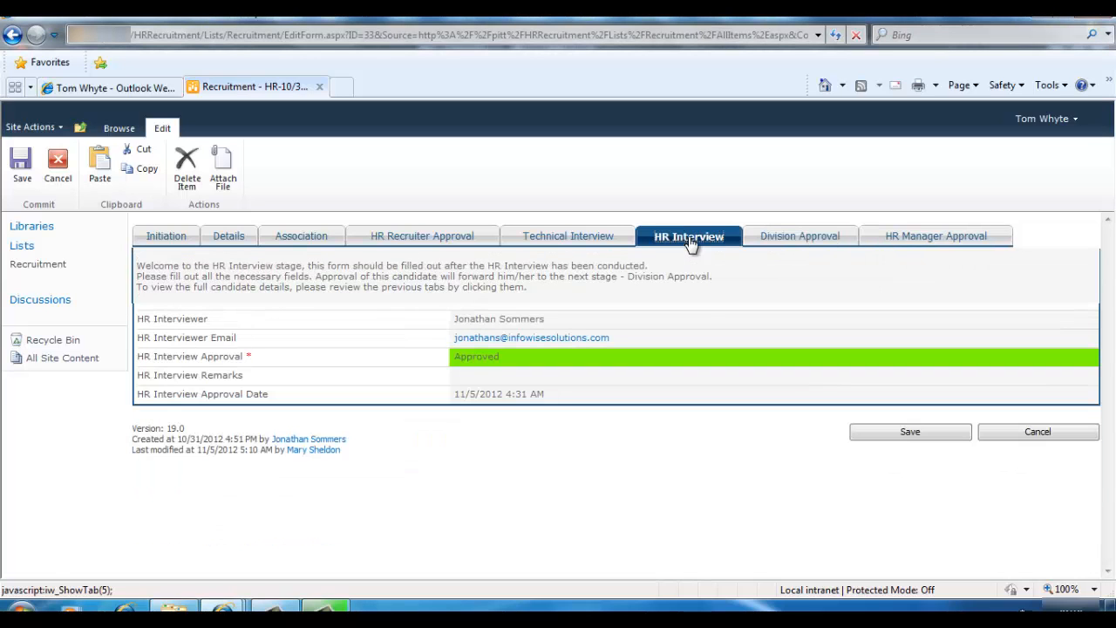
{"action": "left_click", "coordinate": [783, 245]}
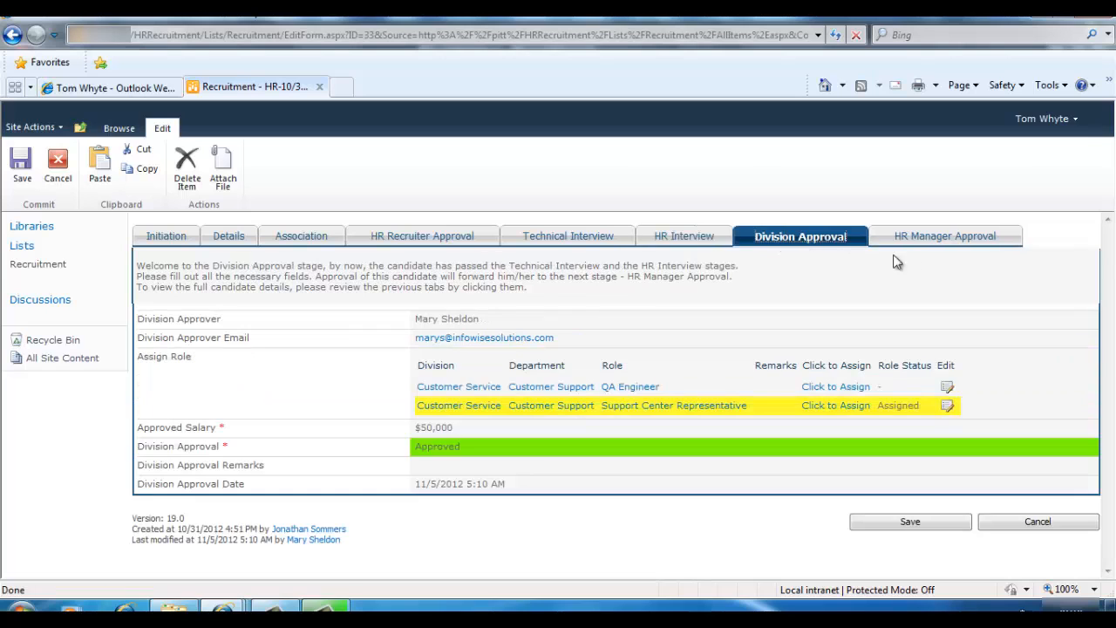
{"action": "left_click", "coordinate": [966, 237]}
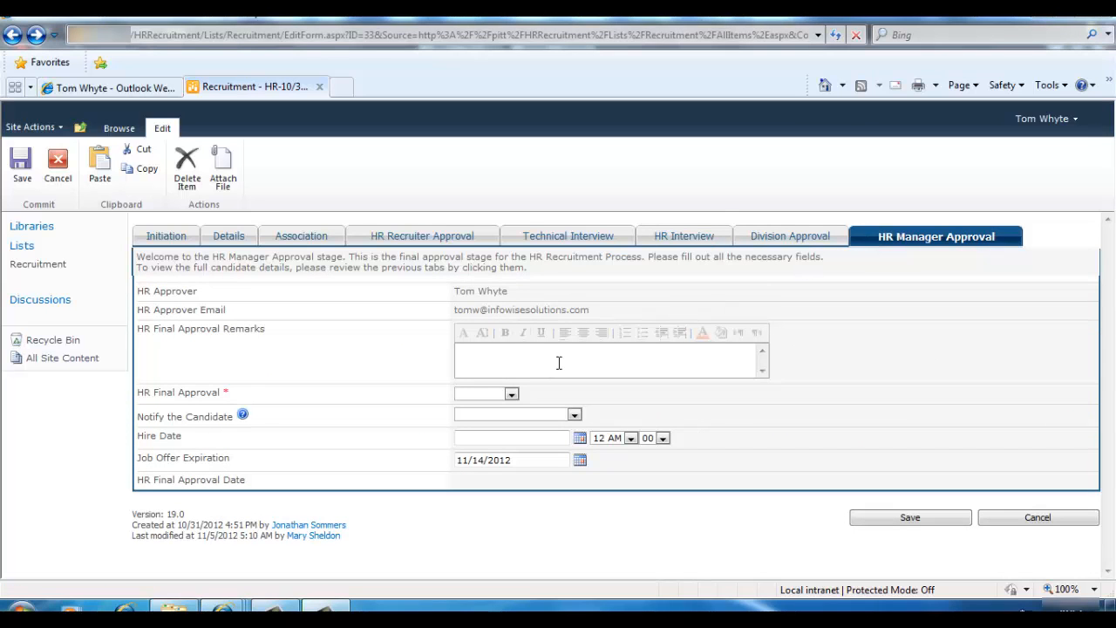
{"action": "left_click", "coordinate": [511, 395]}
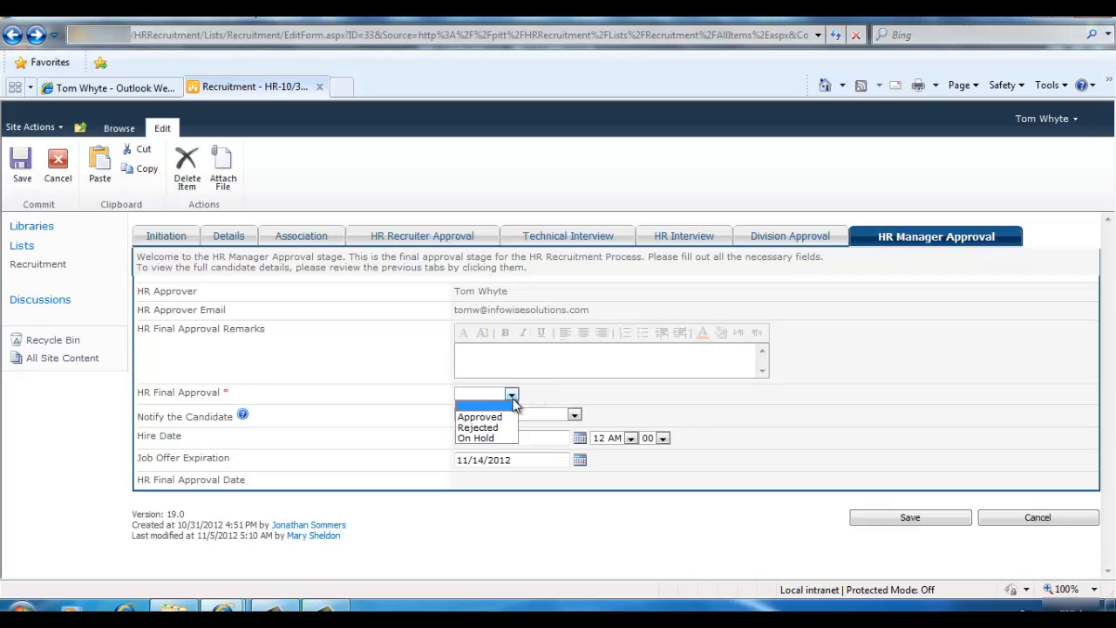
{"action": "left_click", "coordinate": [511, 395]}
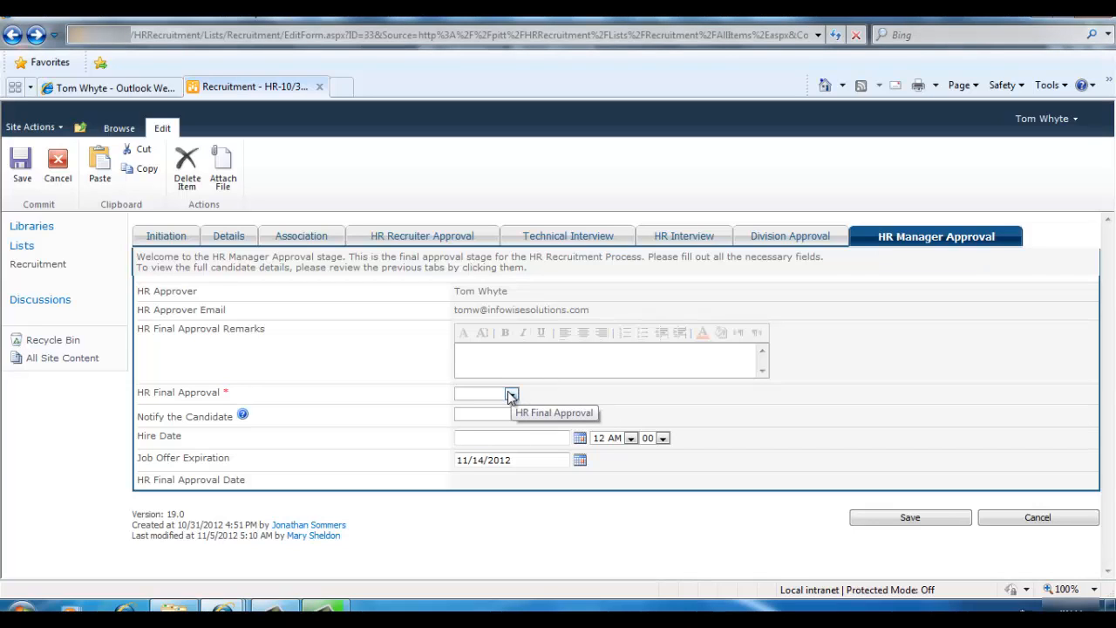
{"action": "left_click", "coordinate": [572, 415]}
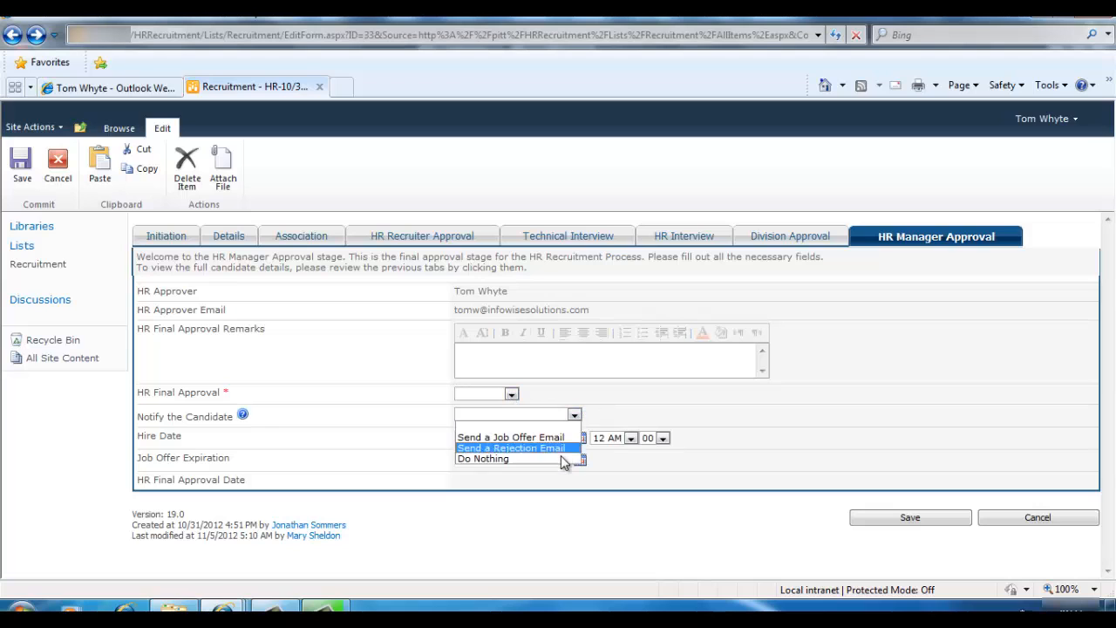
{"action": "left_click", "coordinate": [561, 437]}
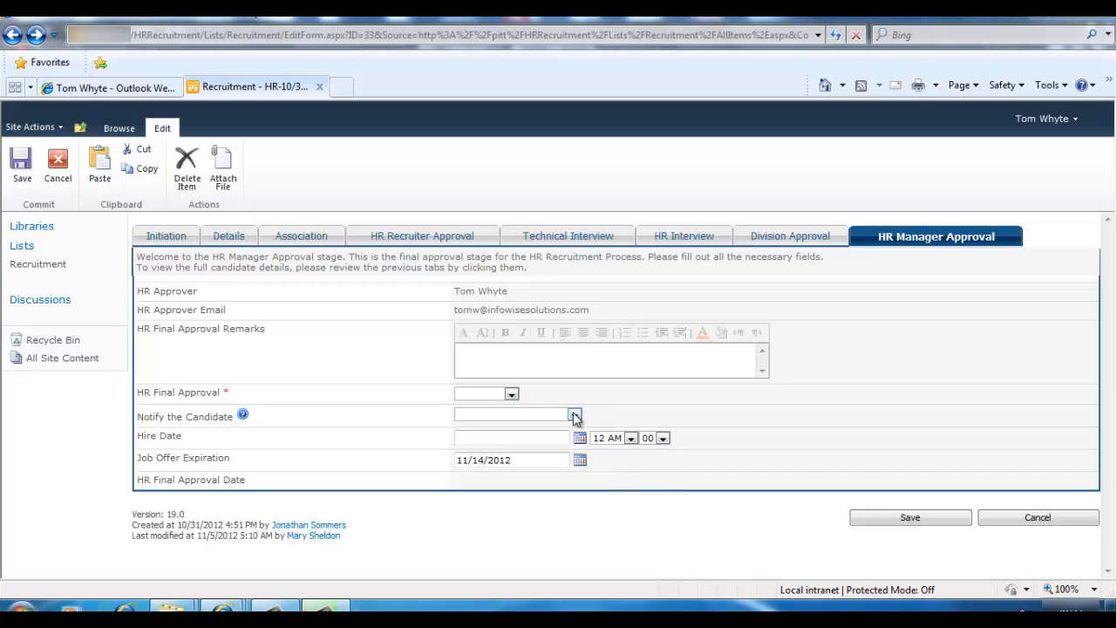
Set HR Final Approval to Approved, Send a Job Offer Email, hire date 11/7/2012, and save
{"action": "left_click", "coordinate": [484, 394]}
{"action": "left_click", "coordinate": [475, 415]}
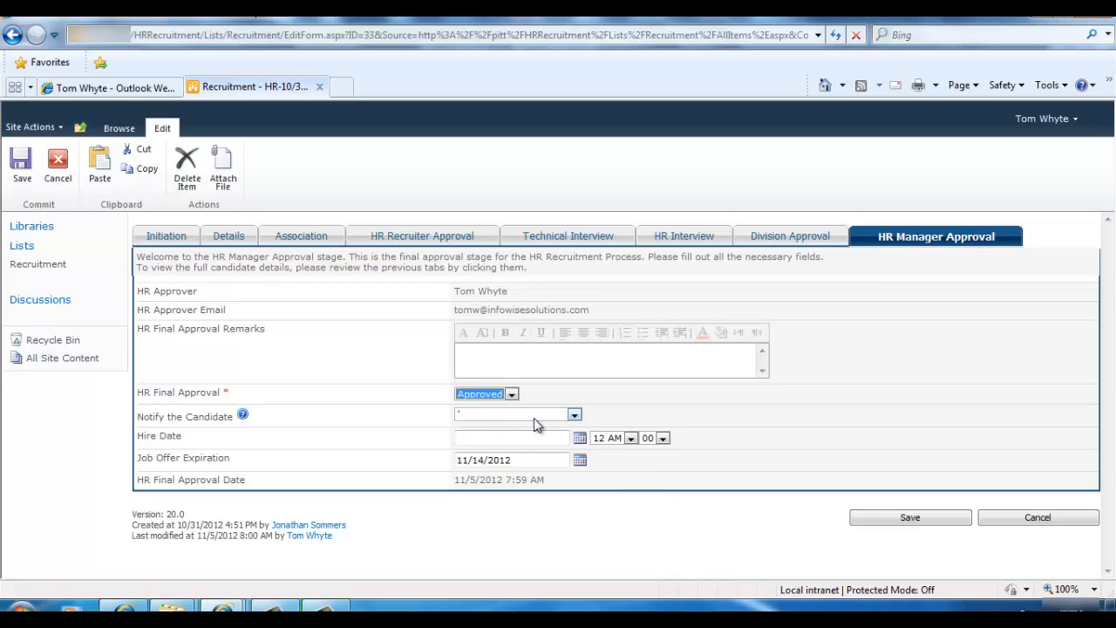
{"action": "left_click", "coordinate": [574, 415]}
{"action": "left_click", "coordinate": [558, 438]}
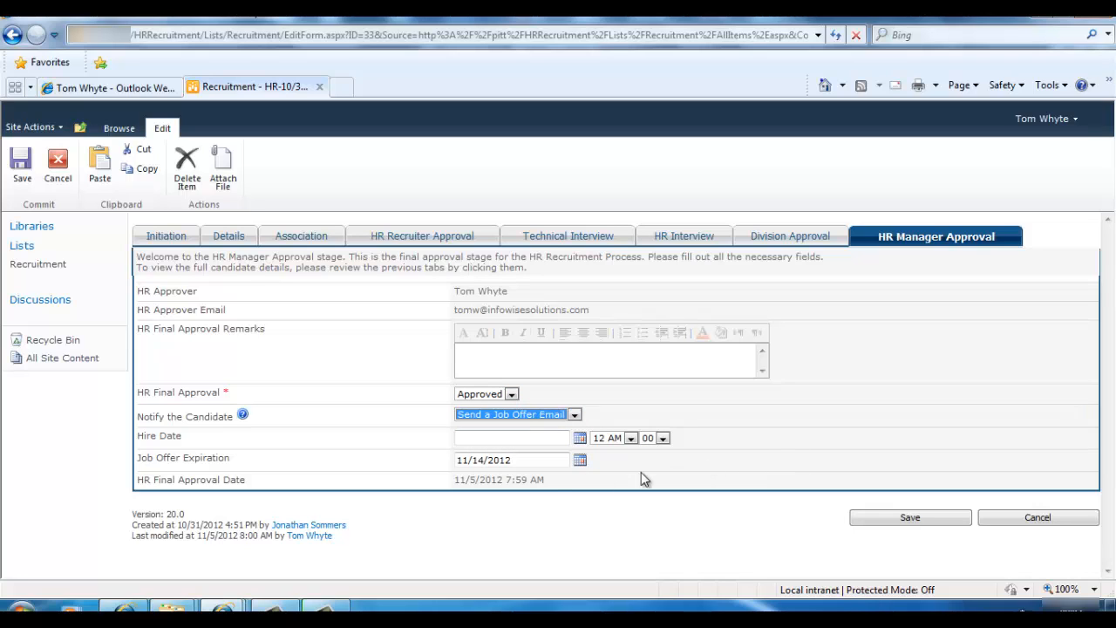
{"action": "left_click", "coordinate": [579, 439]}
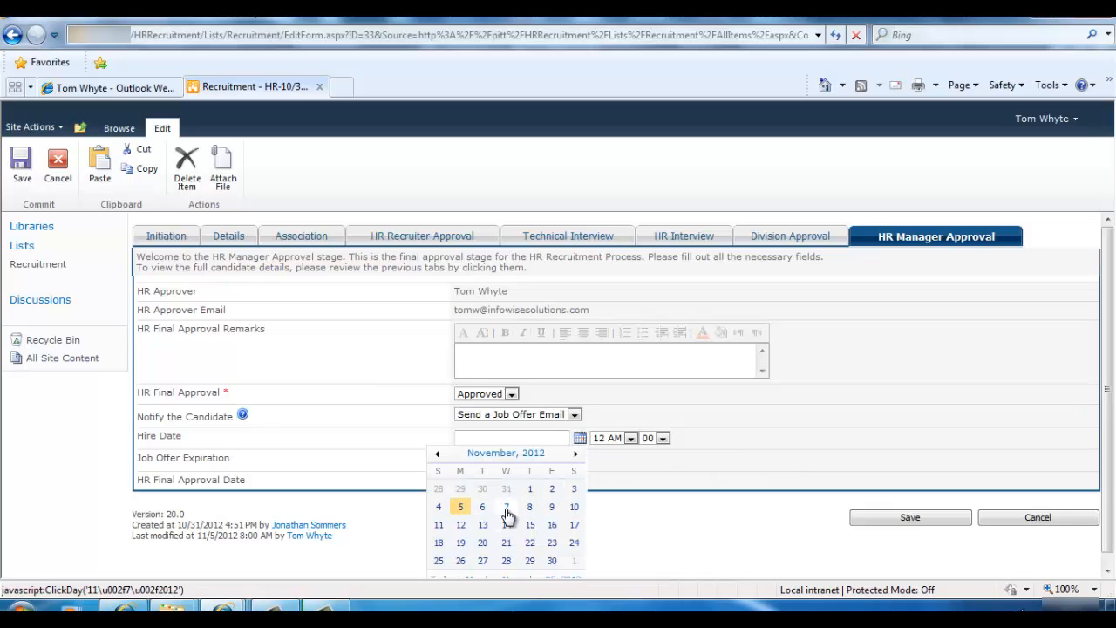
{"action": "left_click", "coordinate": [506, 510]}
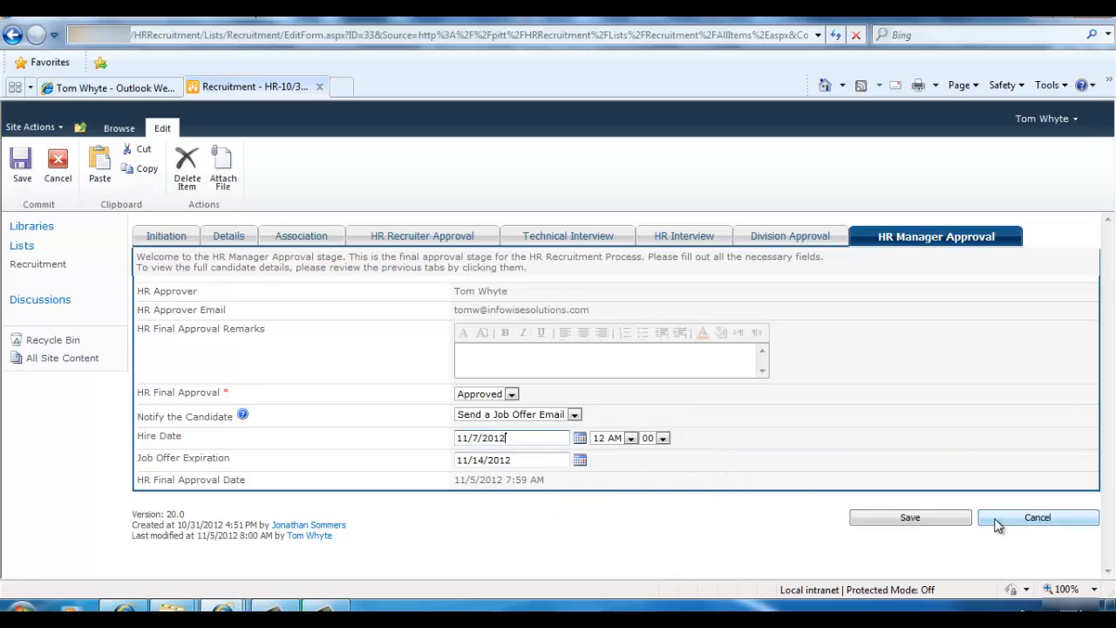
{"action": "left_click", "coordinate": [964, 522]}
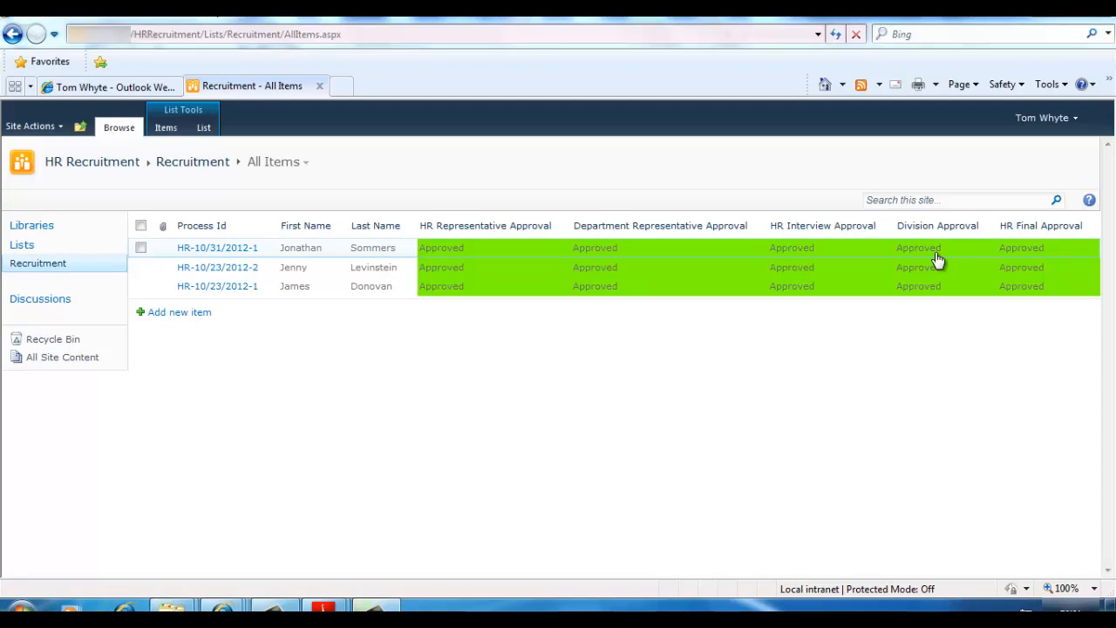
In the candidate's OWA mailbox, open the Job Offer email's attached PDF
{"action": "mouse_move", "coordinate": [241, 597]}
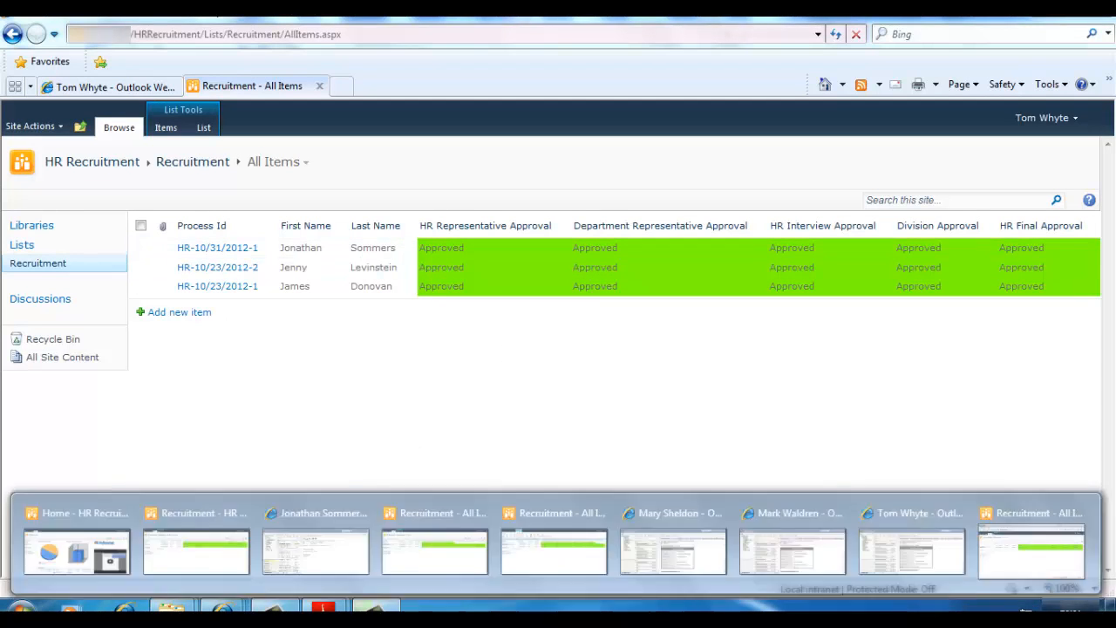
{"action": "left_click", "coordinate": [325, 556]}
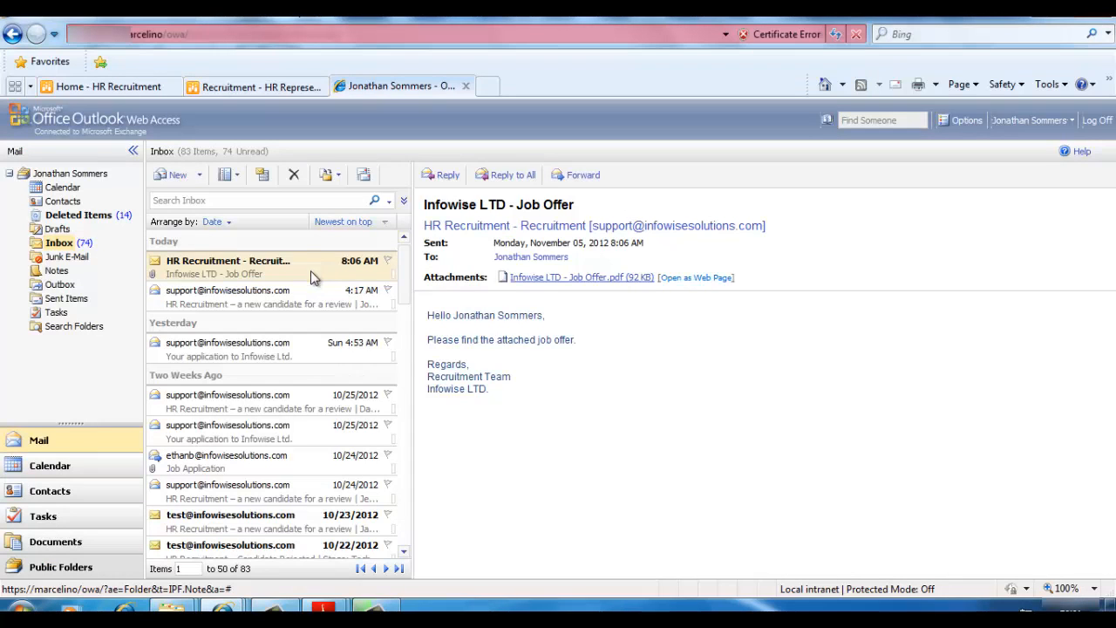
{"action": "left_click", "coordinate": [562, 286]}
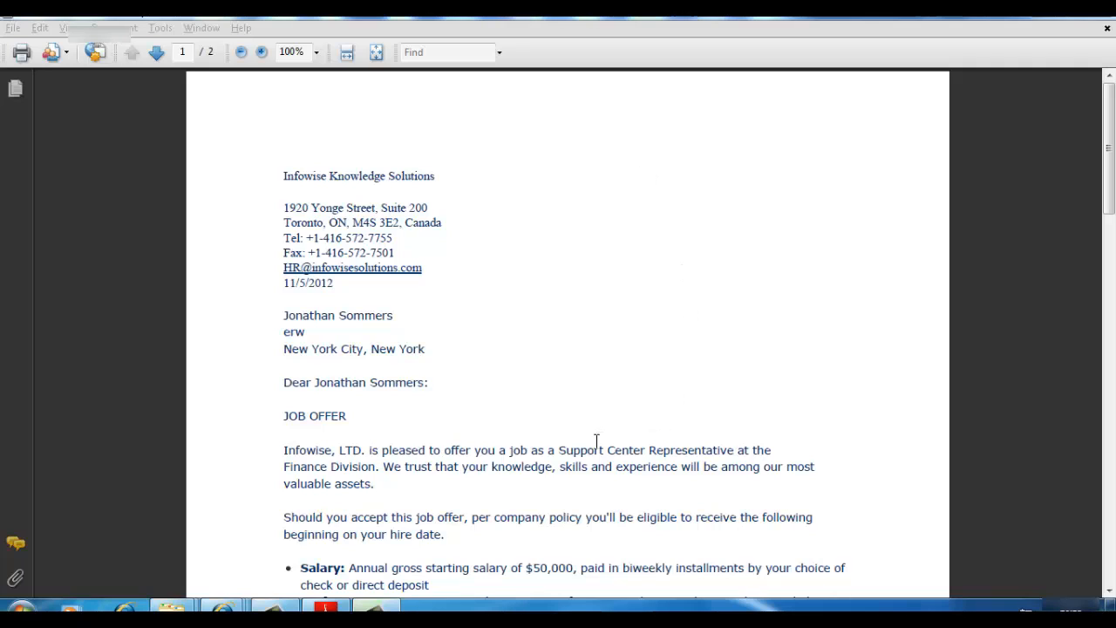
{"action": "left_click_drag", "start_coordinate": [559, 449], "coordinate": [734, 450]}
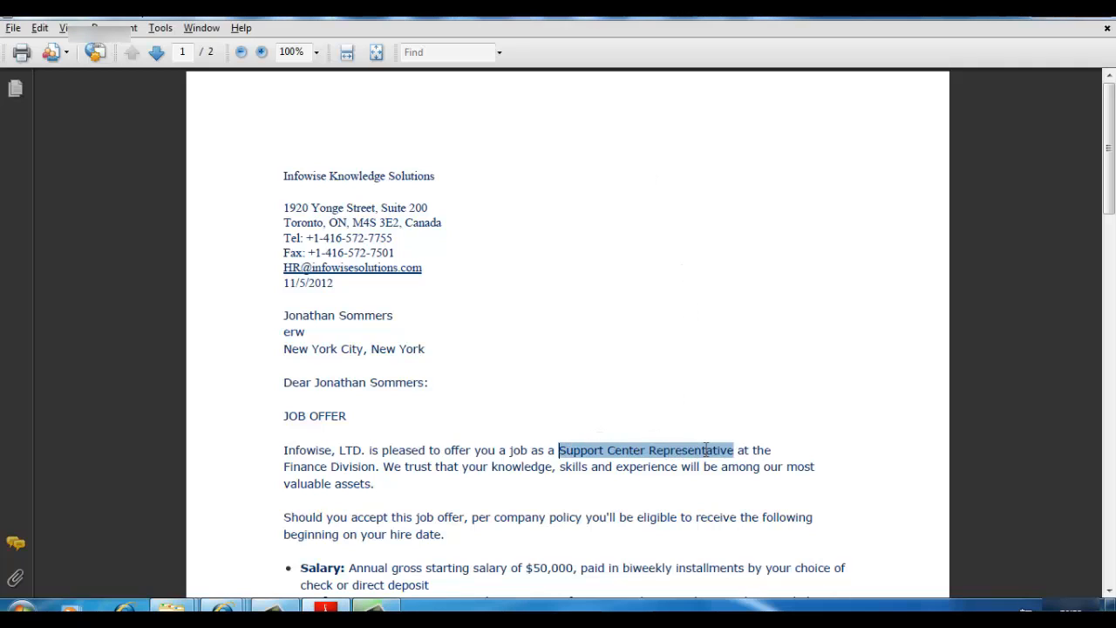
{"action": "double_click", "coordinate": [358, 466]}
{"action": "left_click_drag", "start_coordinate": [528, 568], "coordinate": [571, 567]}
{"action": "scroll", "coordinate": [577, 536], "scroll_direction": "down", "scroll_amount": 5}
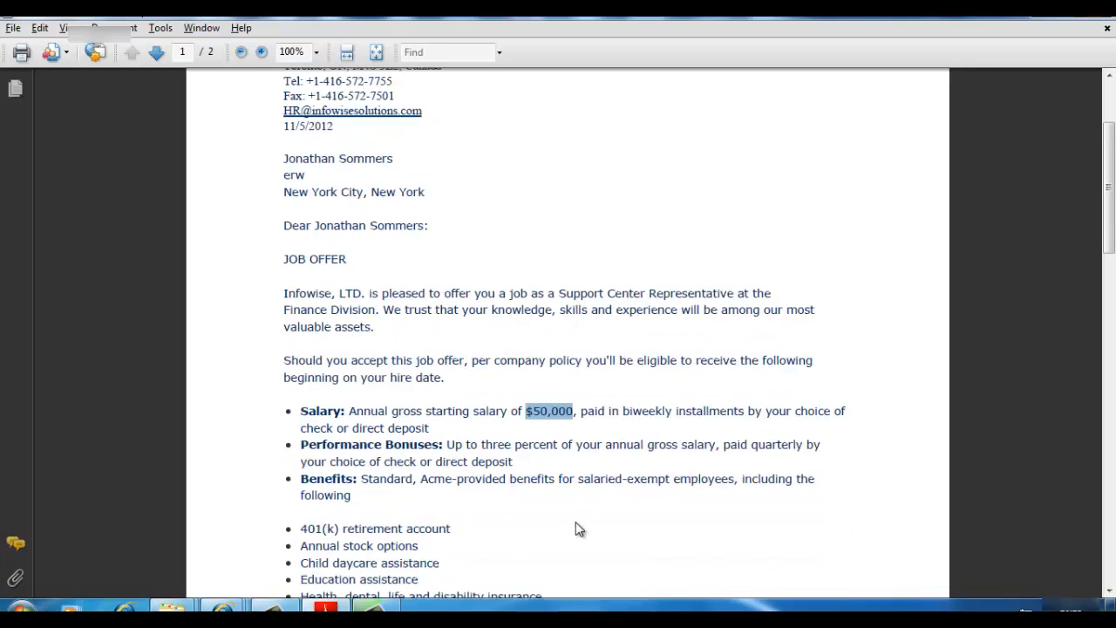